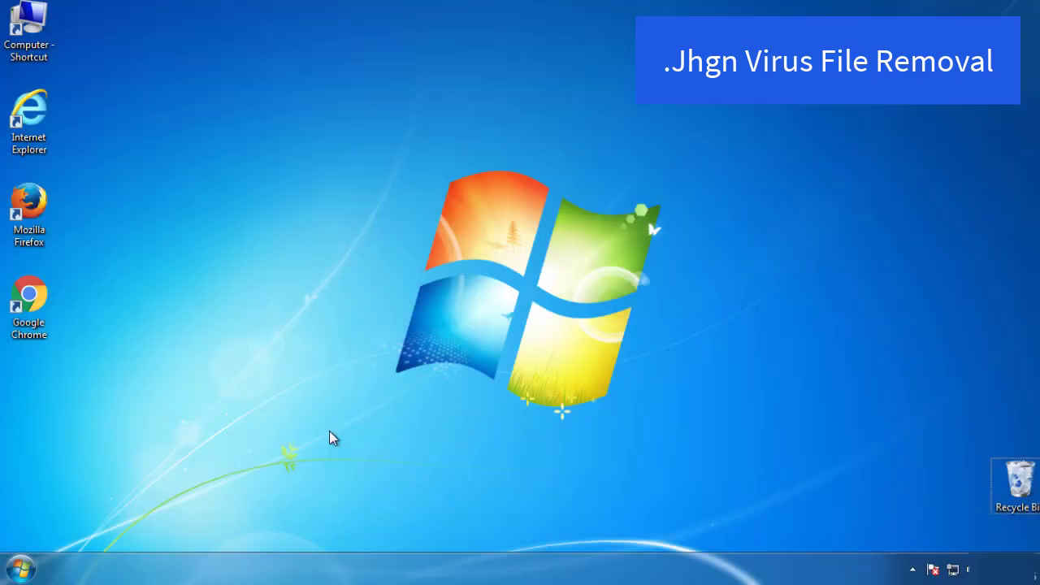
# Step: Launch msconfig and enable Safe boot with the Minimal option on the Boot tab
pyautogui.click(31, 567)
pyautogui.click(89, 524)
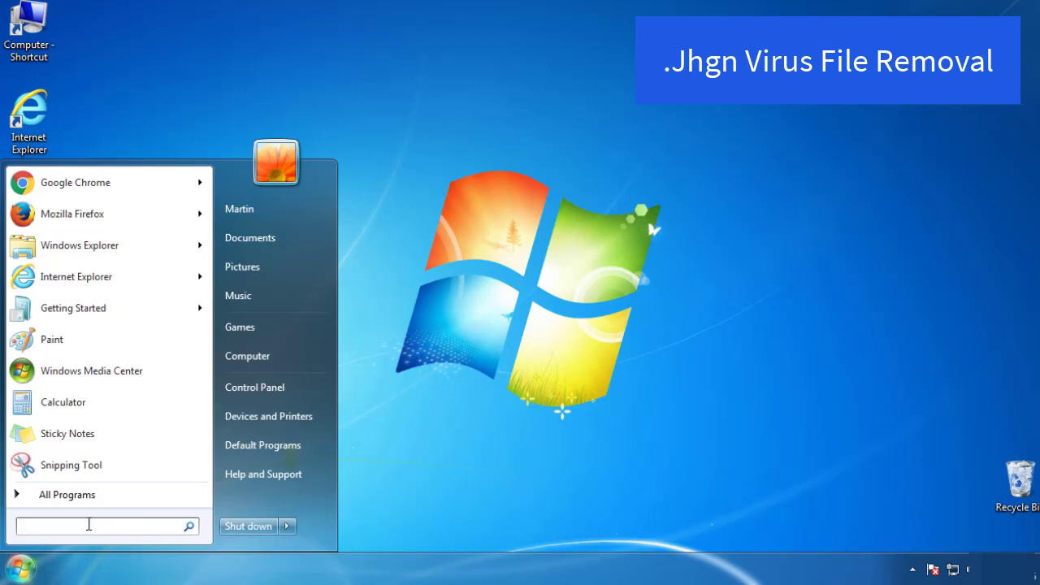
pyautogui.write('msconfig')
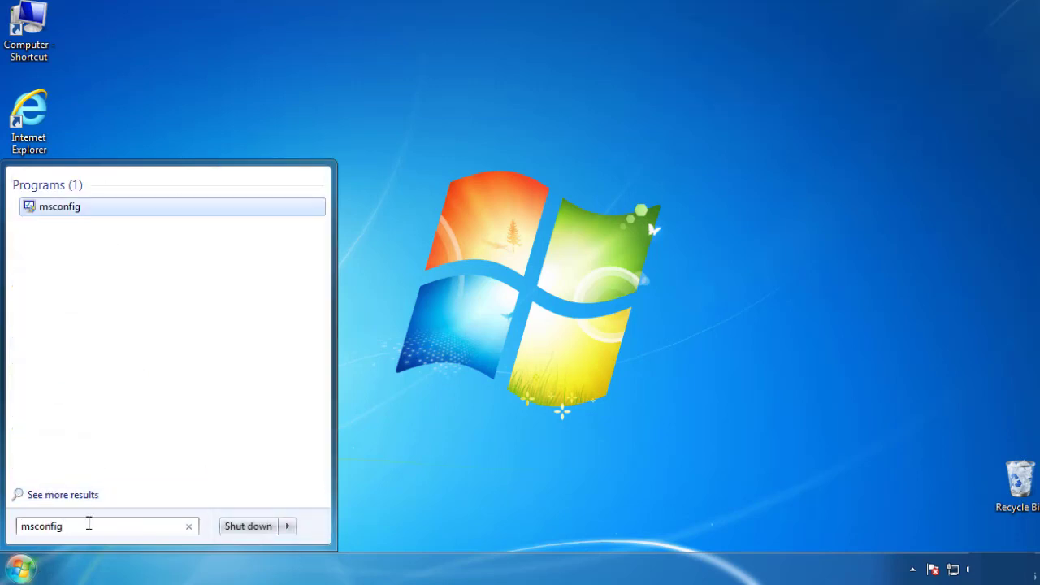
pyautogui.press('Return')
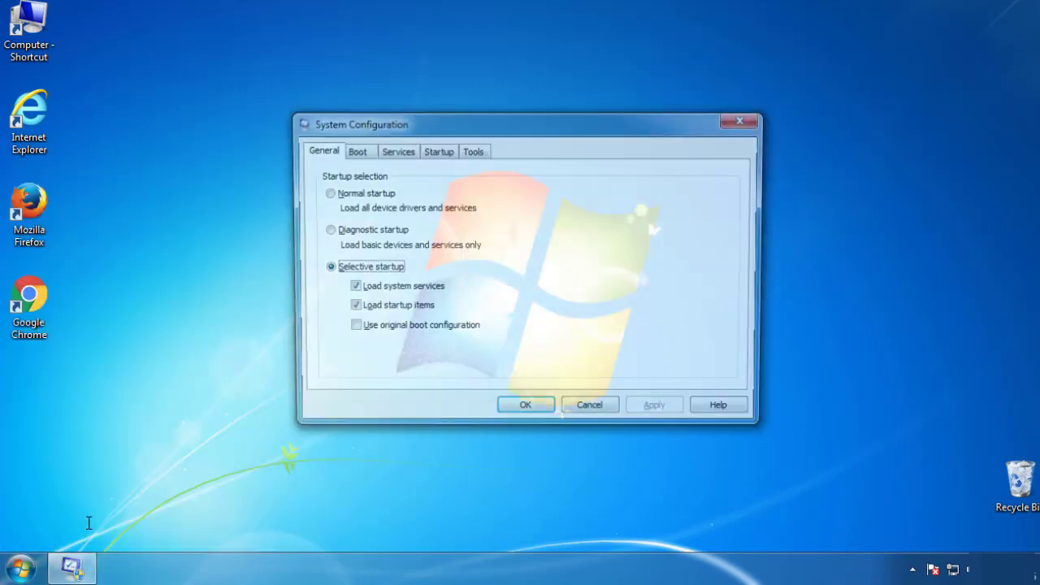
pyautogui.click(353, 152)
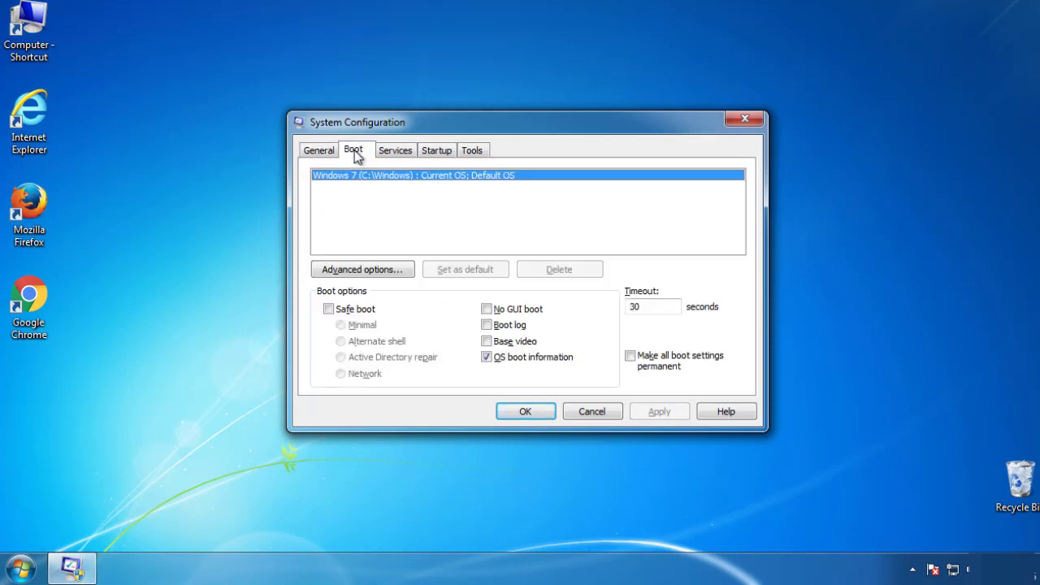
pyautogui.click(328, 308)
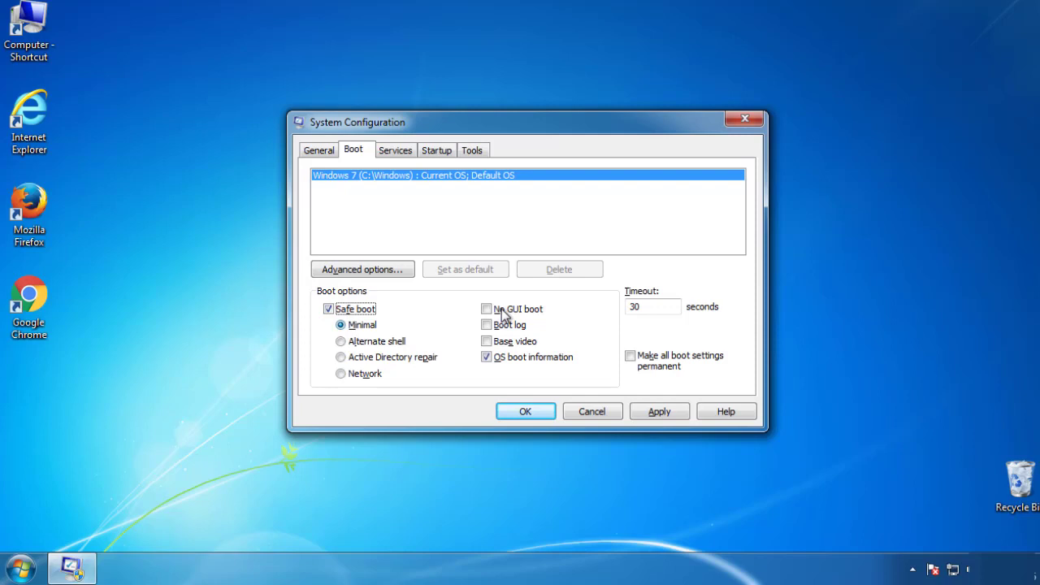
pyautogui.click(532, 413)
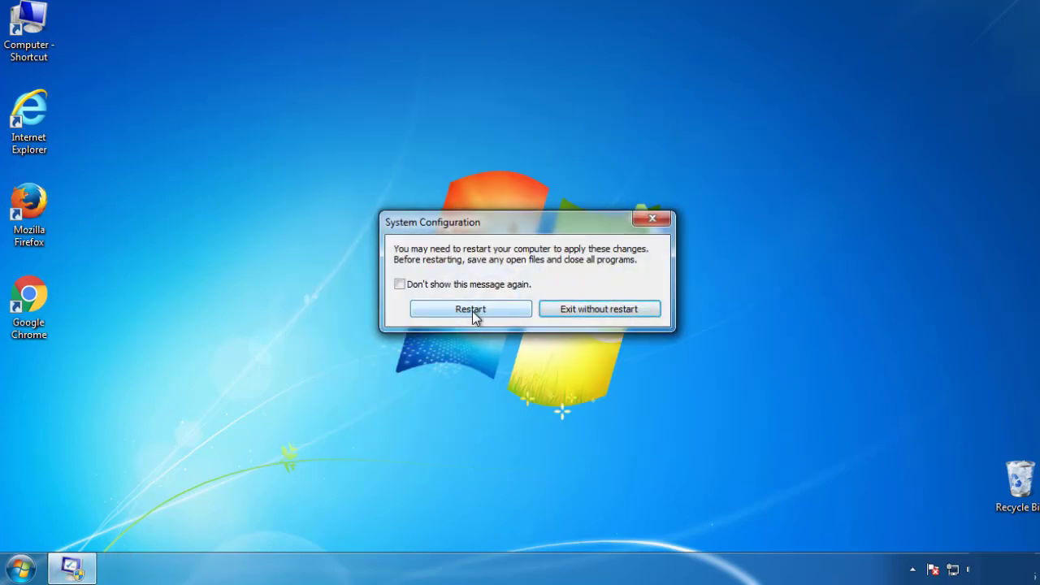
# Step: Restart into safe mode and set Folder Options to show hidden files, folders and drives
pyautogui.click(472, 311)
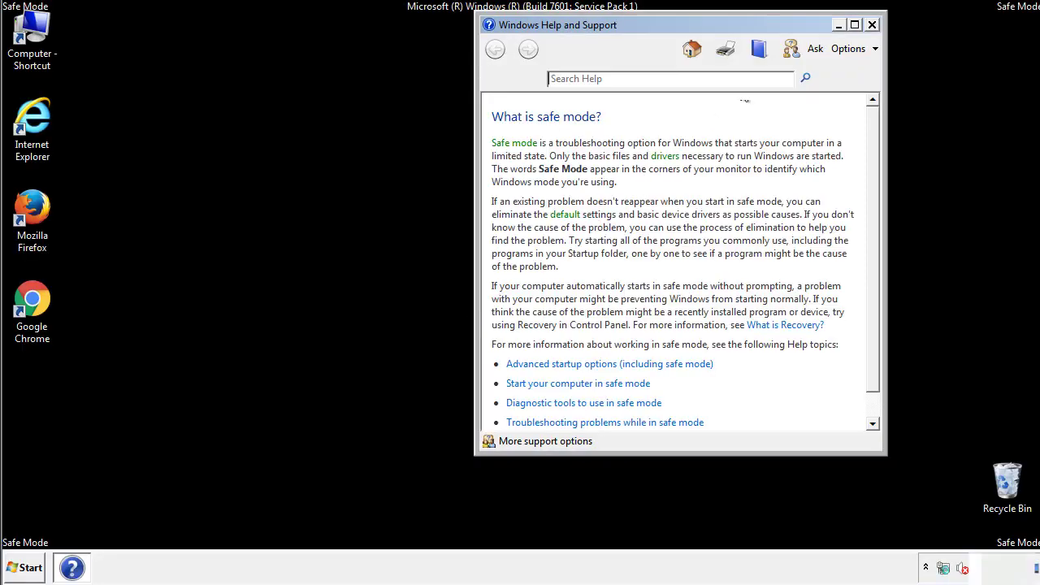
pyautogui.click(872, 24)
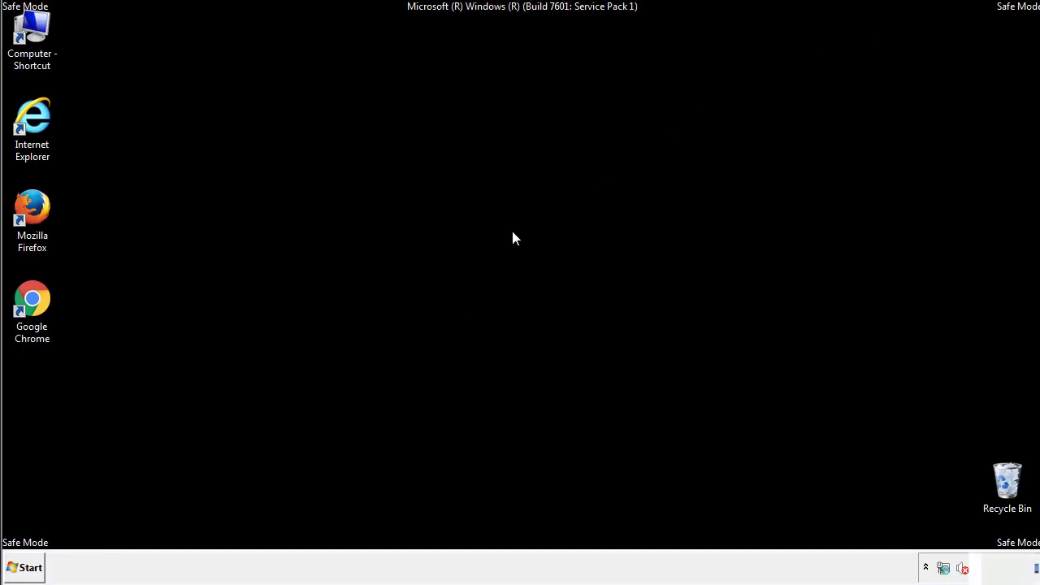
pyautogui.click(31, 566)
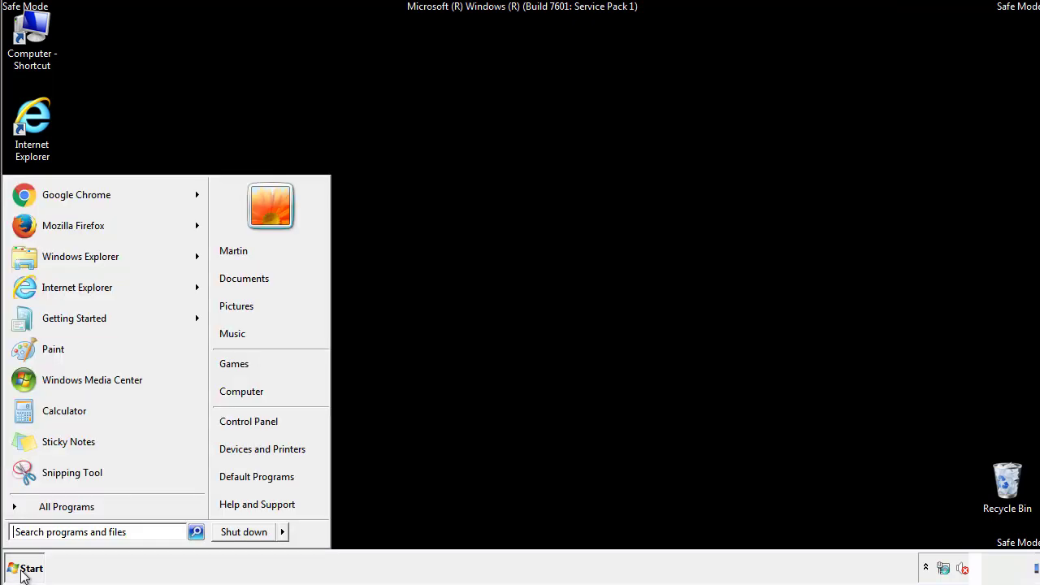
pyautogui.click(258, 418)
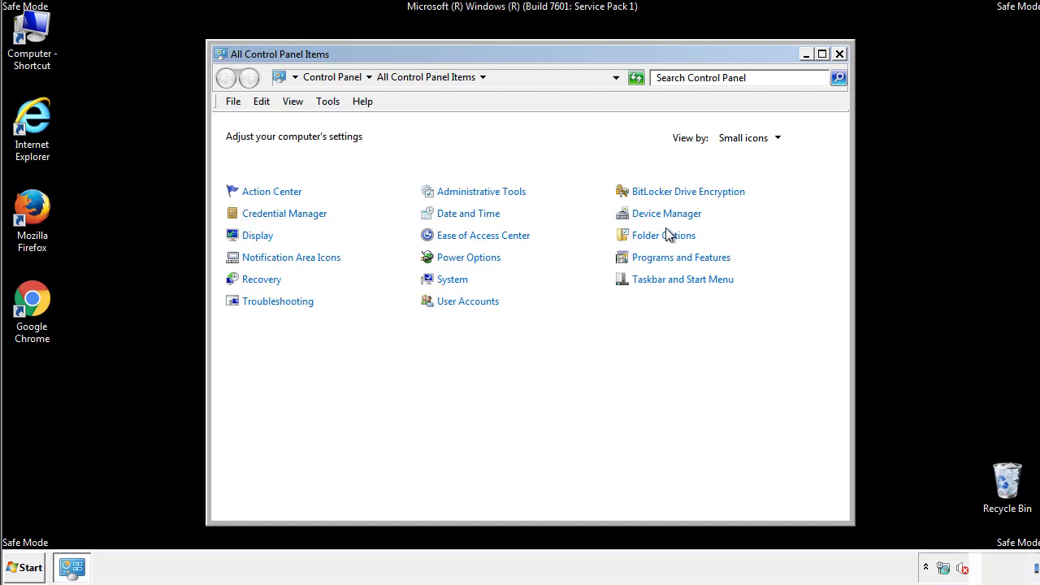
pyautogui.click(666, 236)
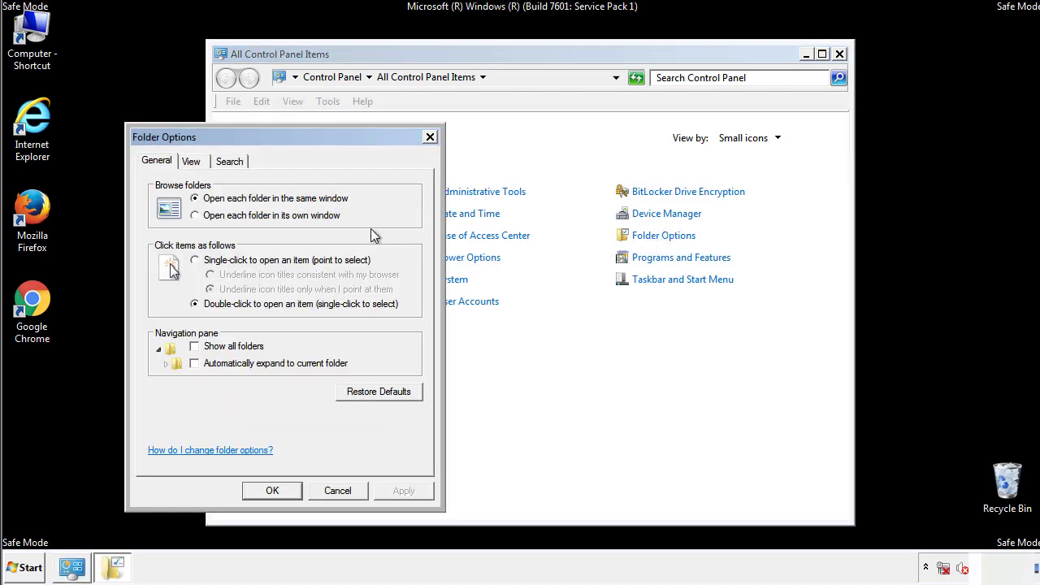
pyautogui.click(192, 161)
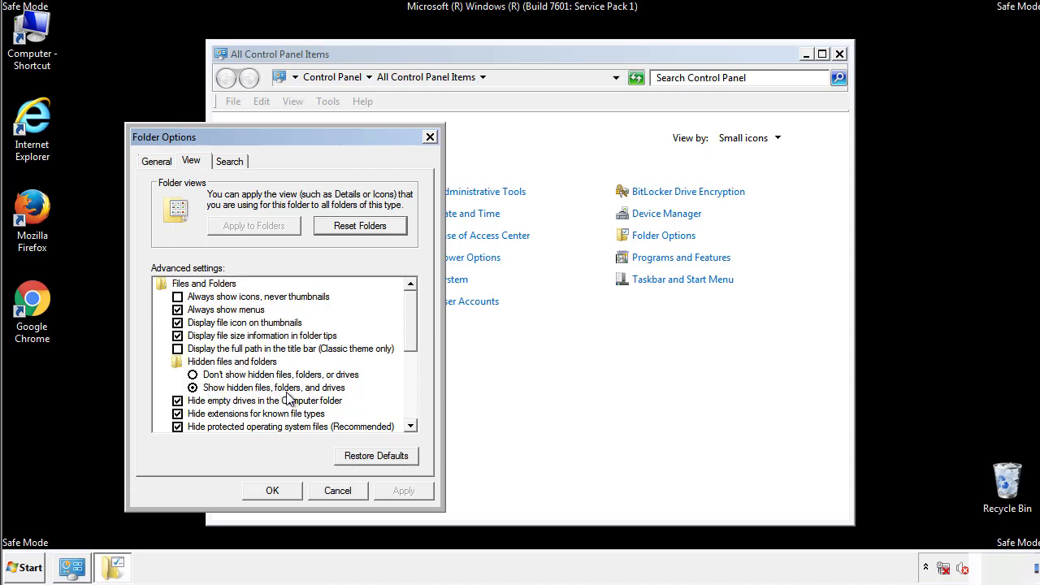
pyautogui.click(280, 488)
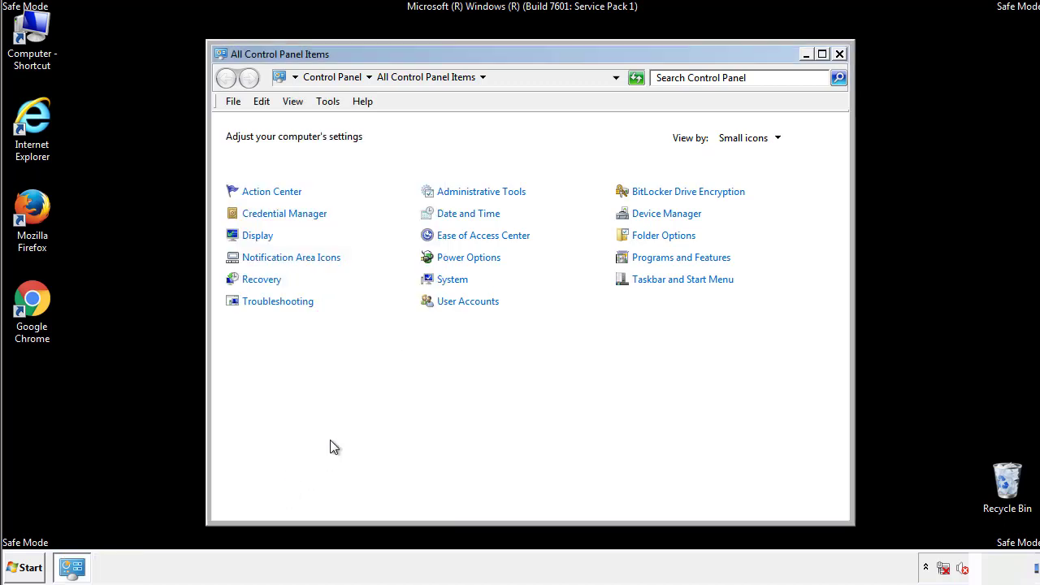
pyautogui.click(839, 53)
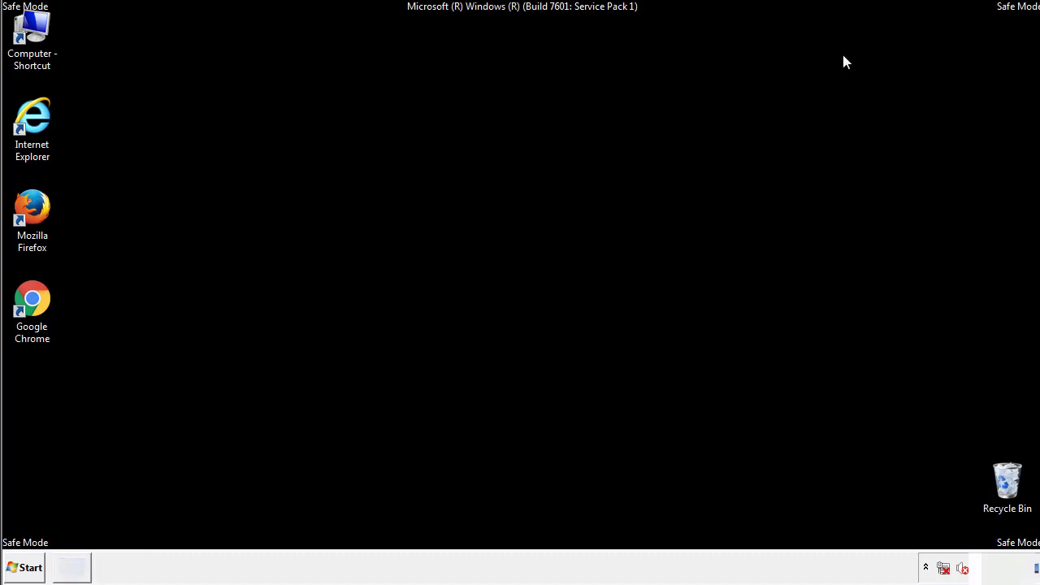
# Step: Browse Computer to C:\Windows\System32\drivers\etc and open the hosts file
pyautogui.doubleClick(34, 33)
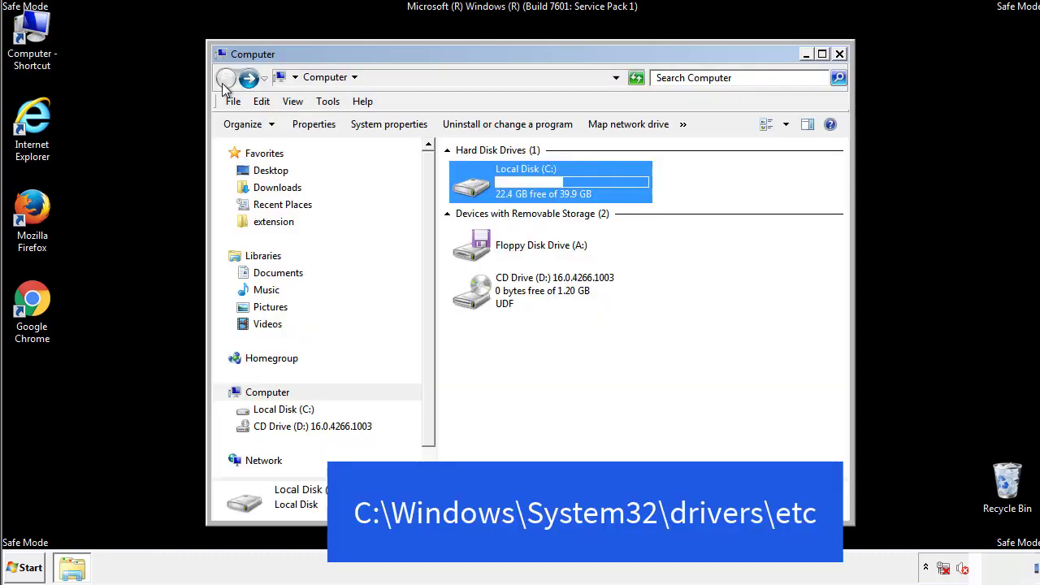
pyautogui.doubleClick(480, 189)
pyautogui.doubleClick(476, 296)
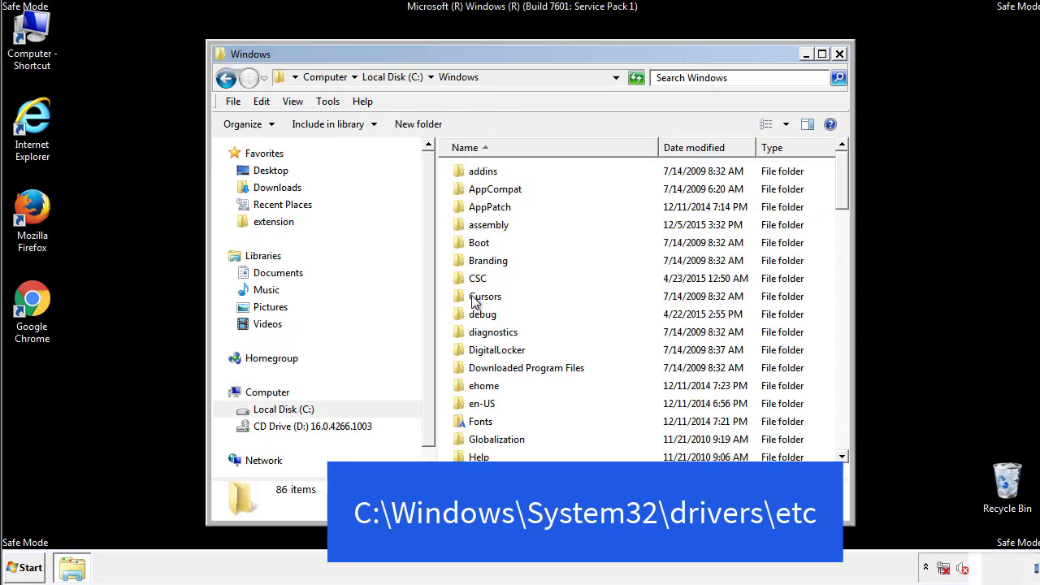
pyautogui.scroll(-2, 478, 367)
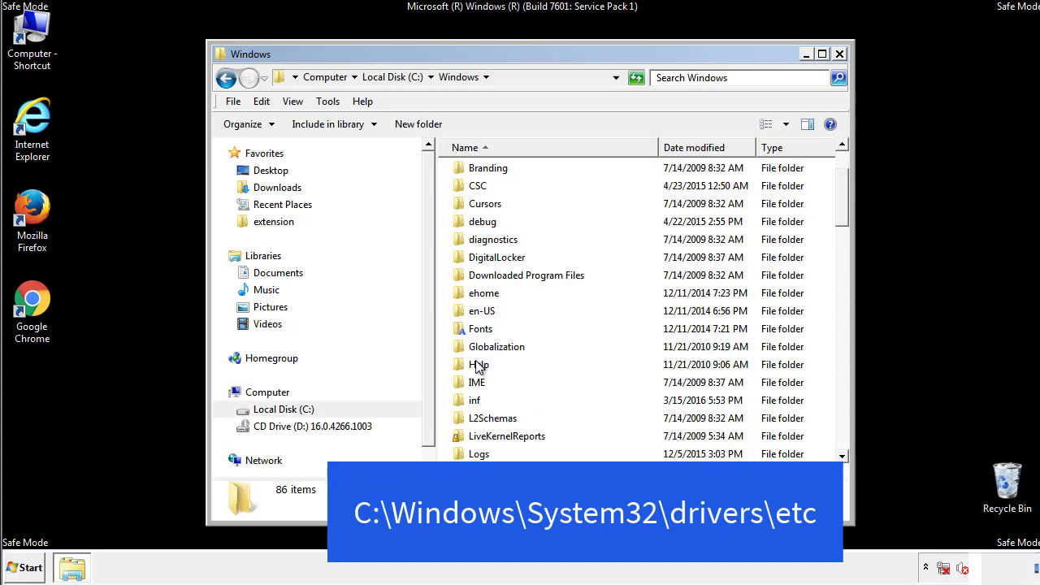
pyautogui.scroll(-7, 478, 367)
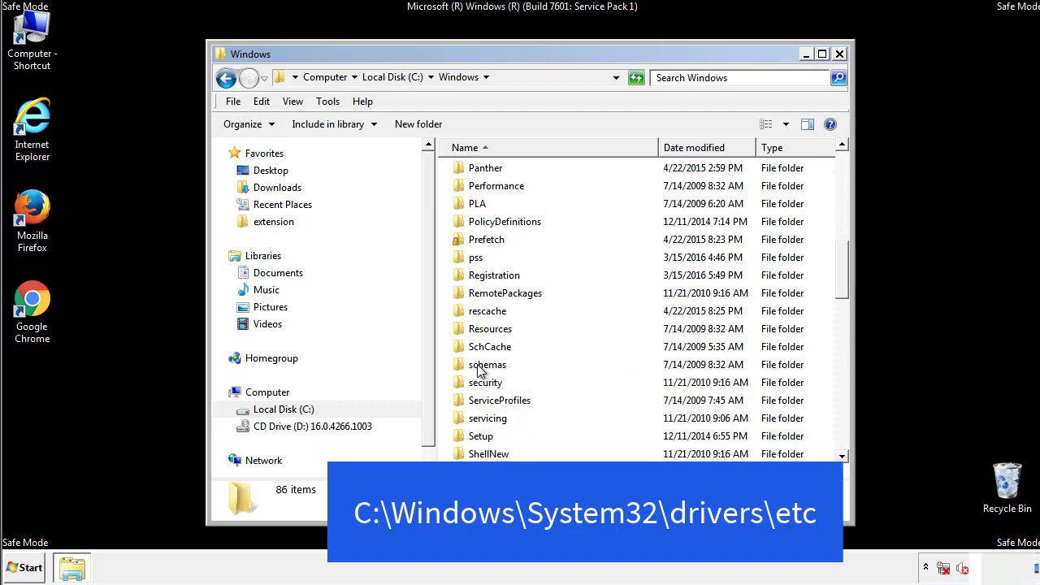
pyautogui.scroll(-2, 478, 367)
pyautogui.doubleClick(492, 419)
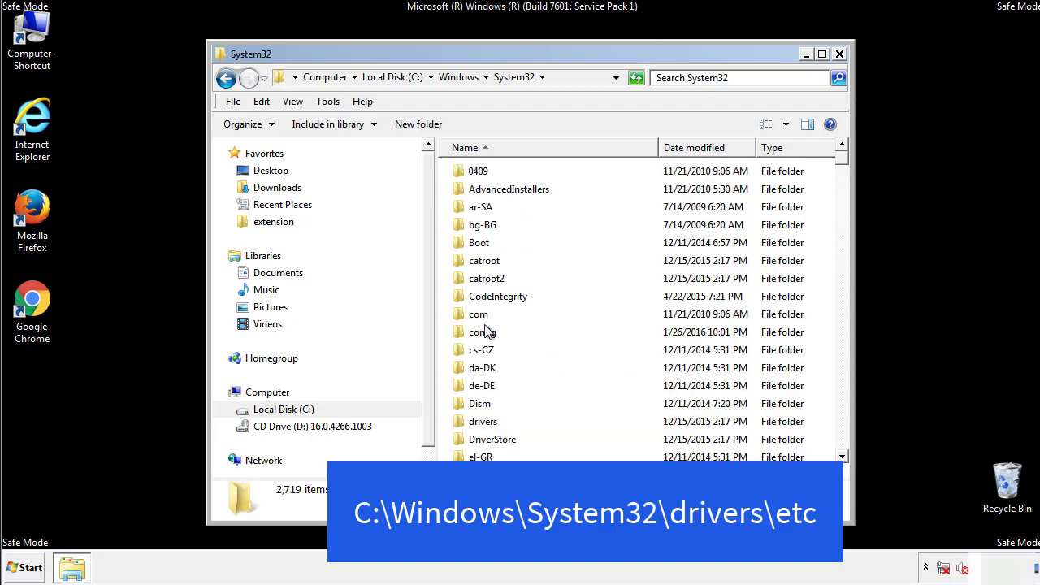
pyautogui.doubleClick(484, 422)
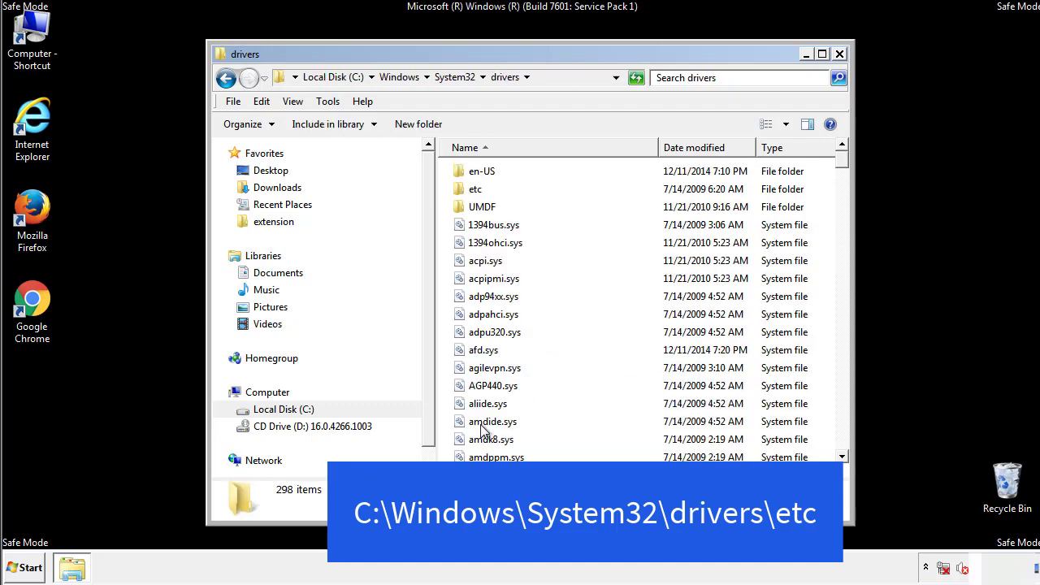
pyautogui.doubleClick(465, 193)
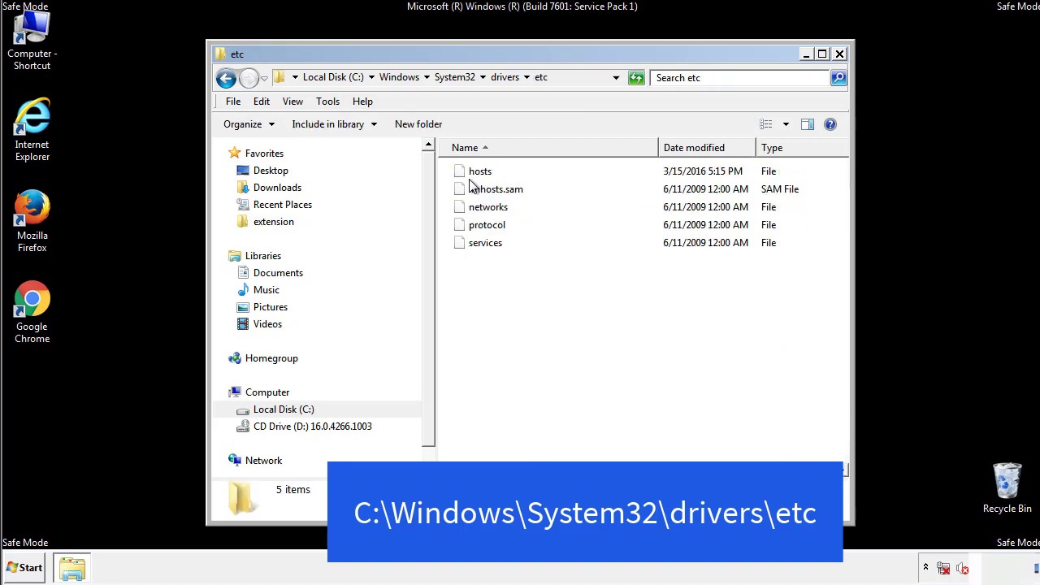
pyautogui.doubleClick(469, 173)
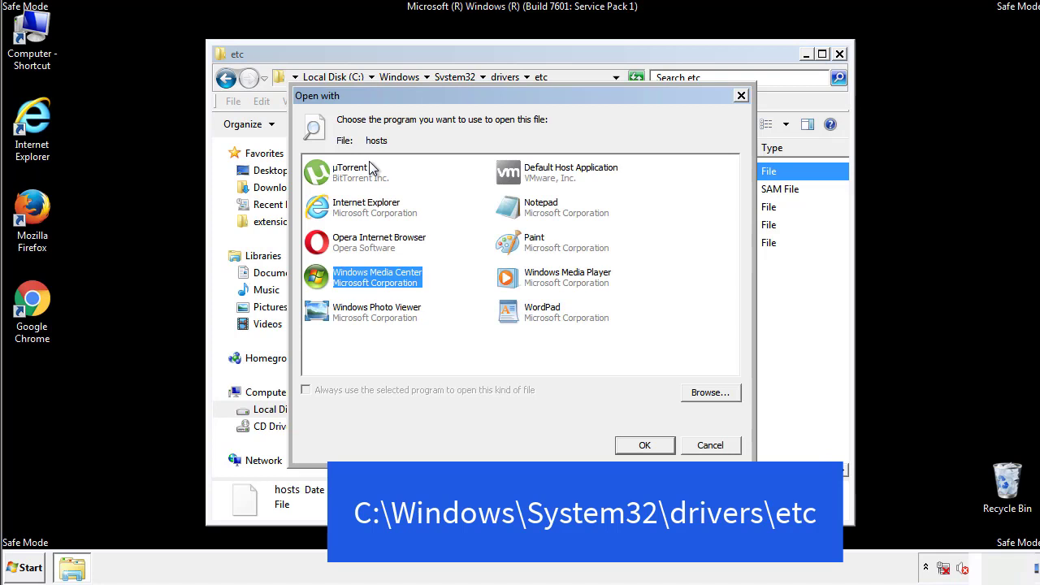
# Step: Open hosts in Notepad and delete the four suspicious IP entry lines
pyautogui.click(525, 212)
pyautogui.click(643, 445)
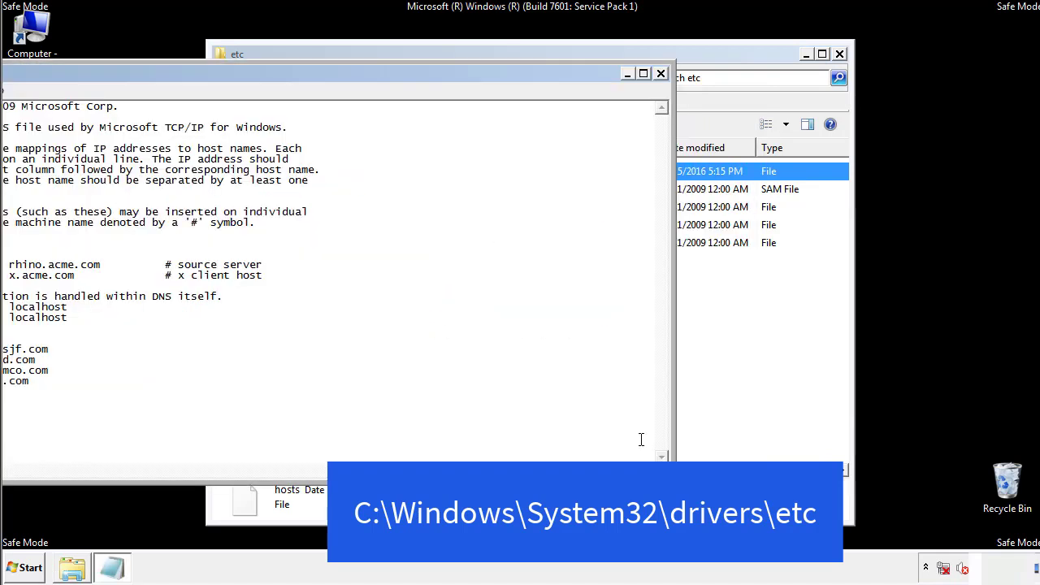
pyautogui.moveTo(425, 74); pyautogui.dragTo(661, 89)
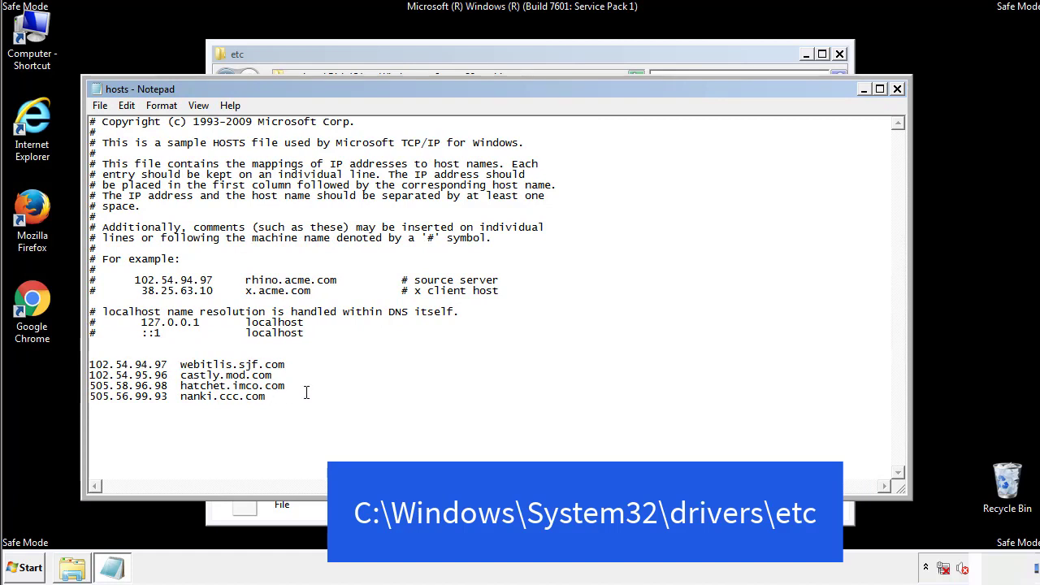
pyautogui.moveTo(291, 397); pyautogui.dragTo(90, 357)
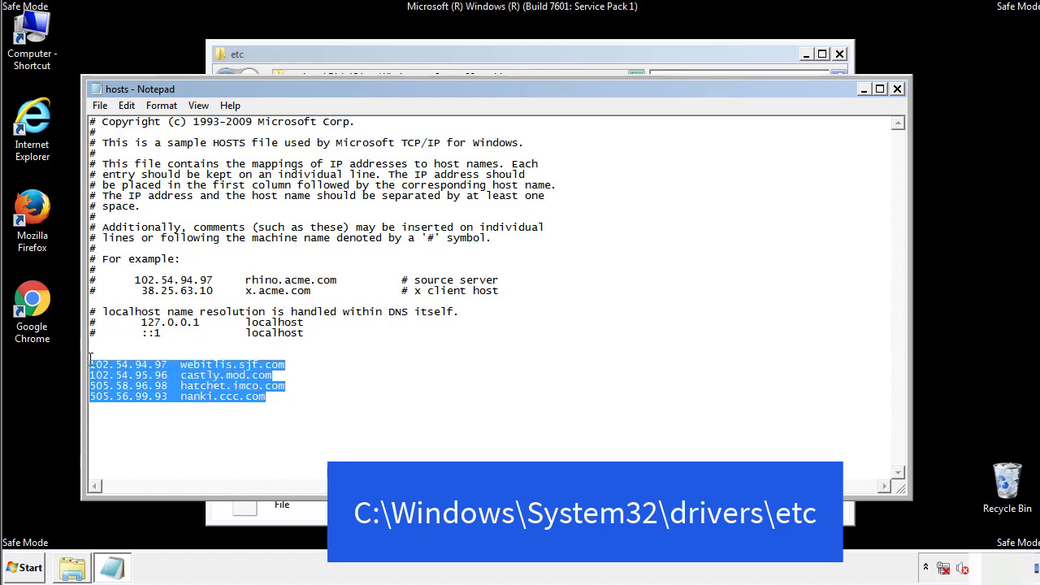
pyautogui.press('Delete')
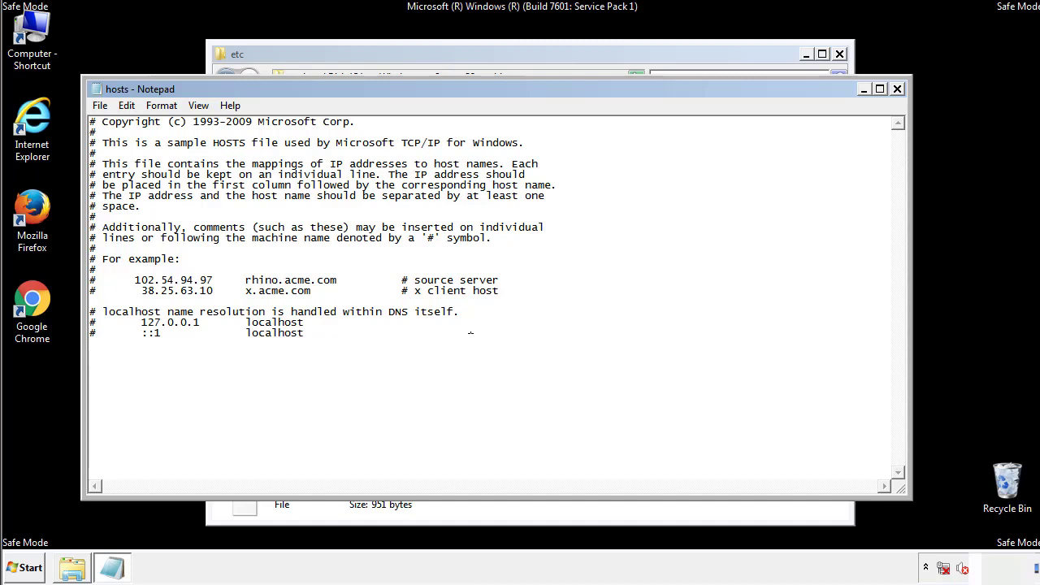
# Step: Save the cleaned hosts file when closing Notepad, then close the etc folder
pyautogui.click(896, 89)
pyautogui.click(457, 299)
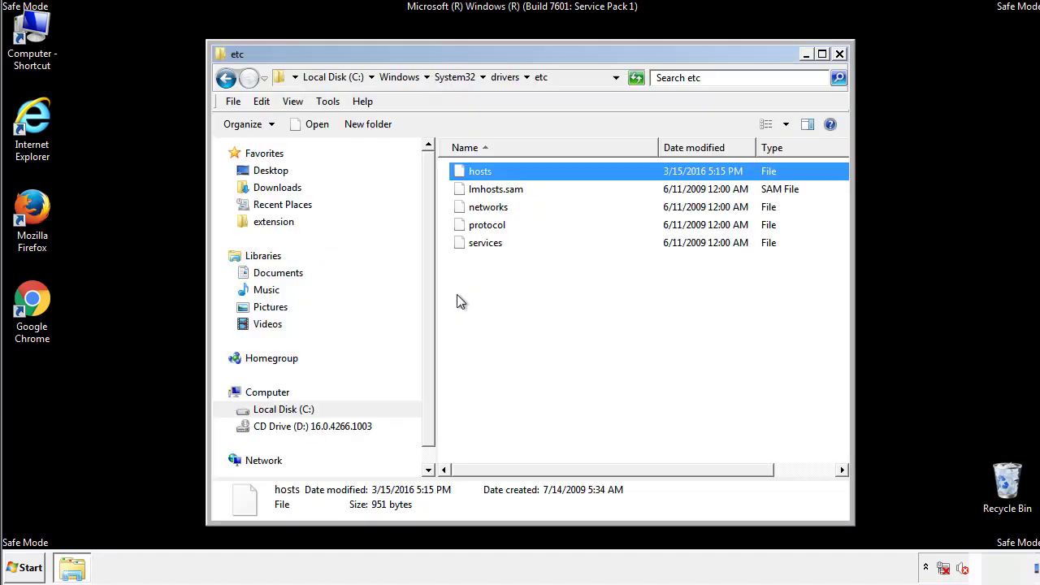
pyautogui.click(456, 296)
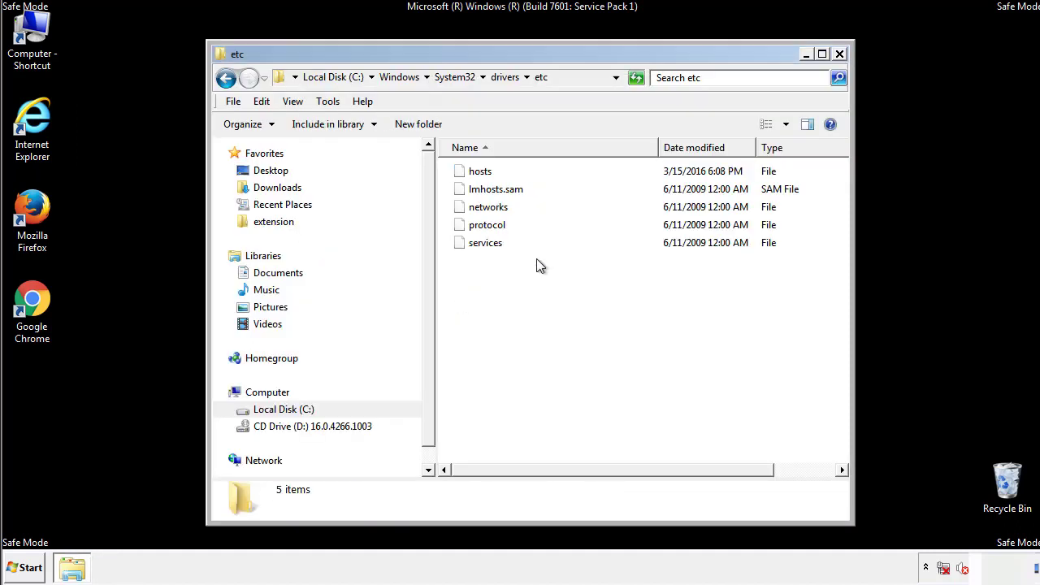
pyautogui.click(838, 55)
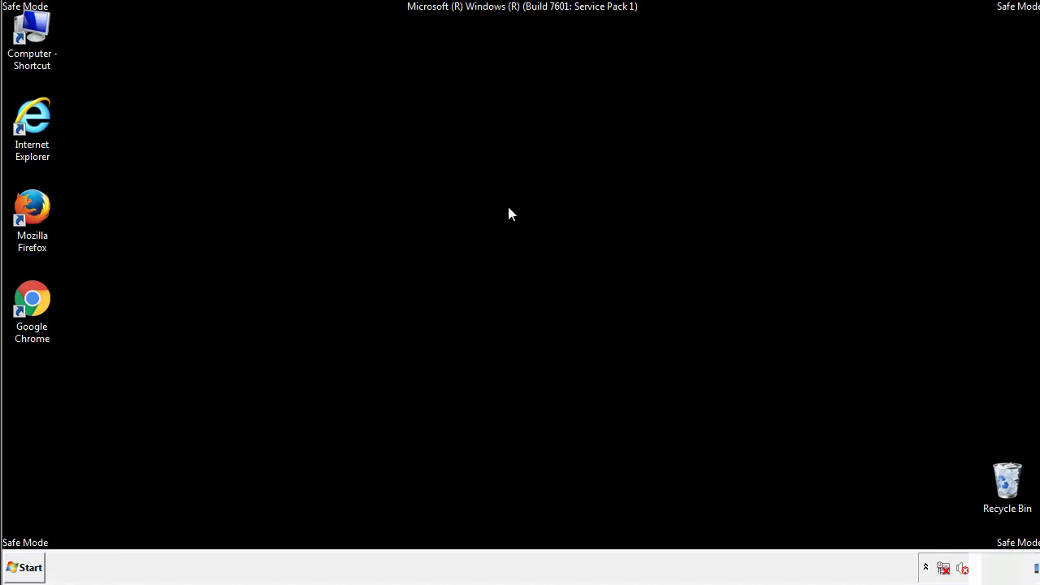
# Step: Open the Startup folder from All Programs in the Start menu
pyautogui.click(24, 567)
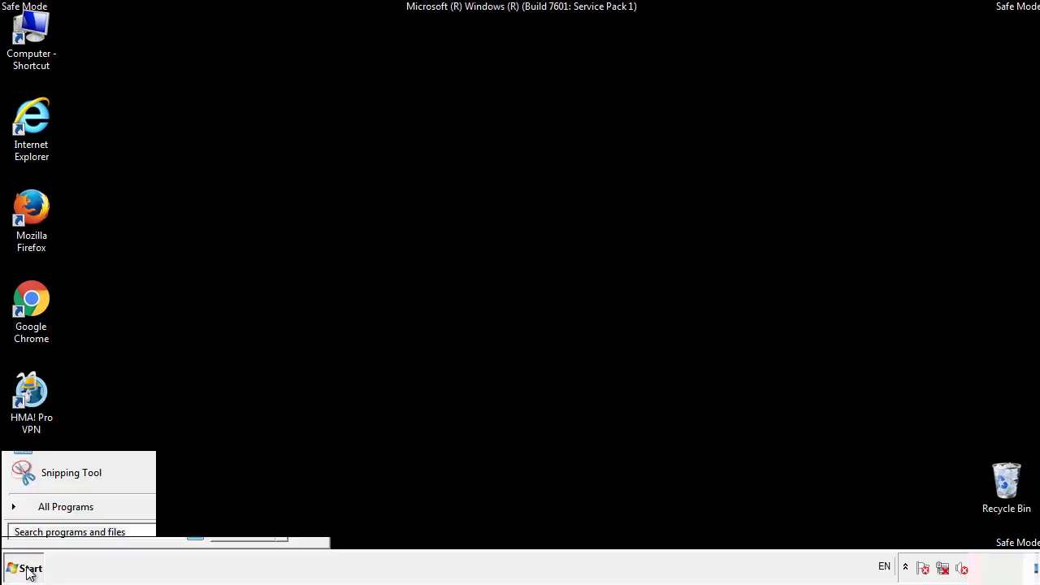
pyautogui.click(46, 513)
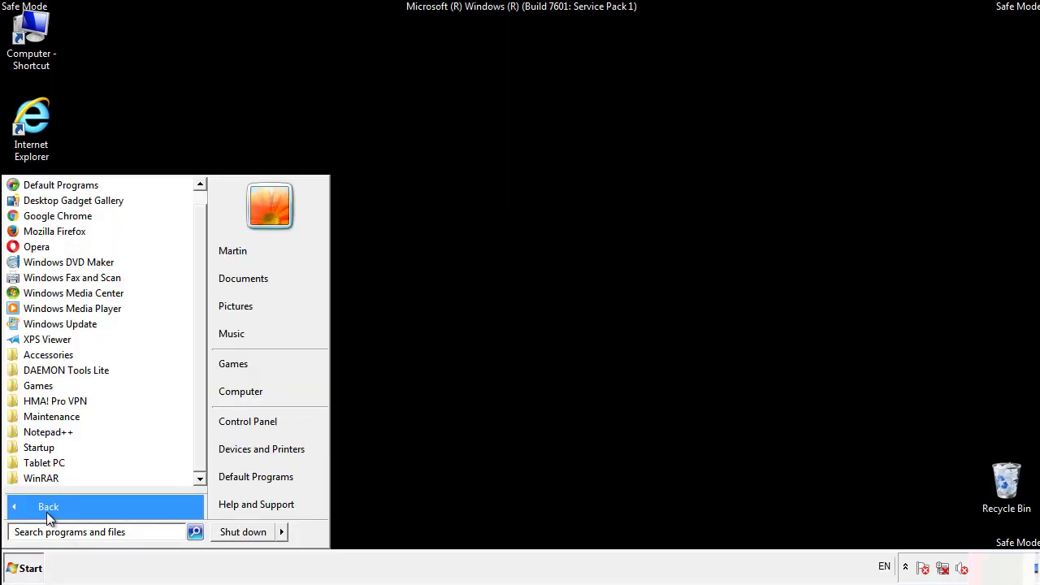
pyautogui.rightClick(41, 445)
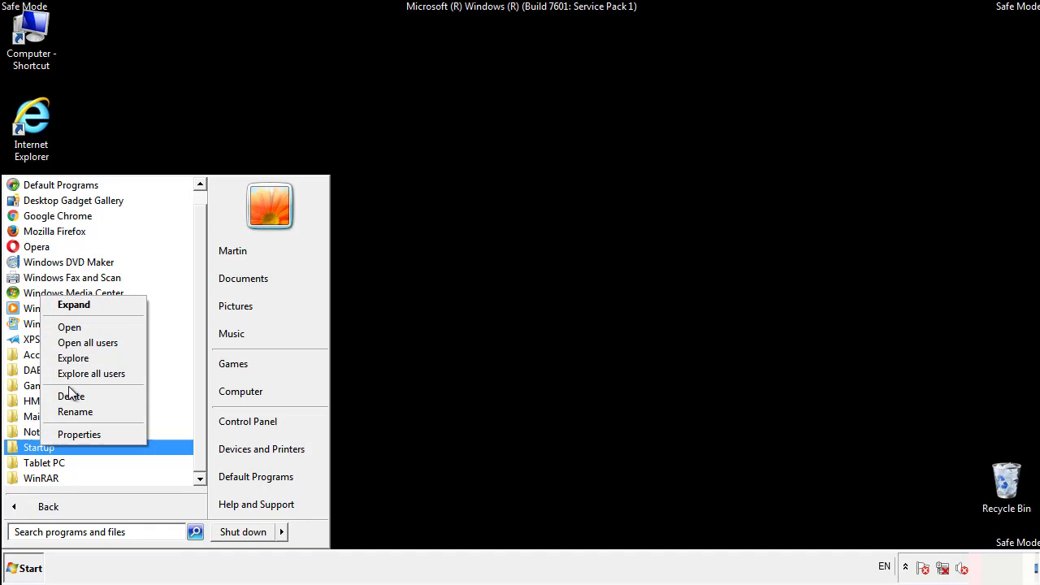
pyautogui.click(79, 326)
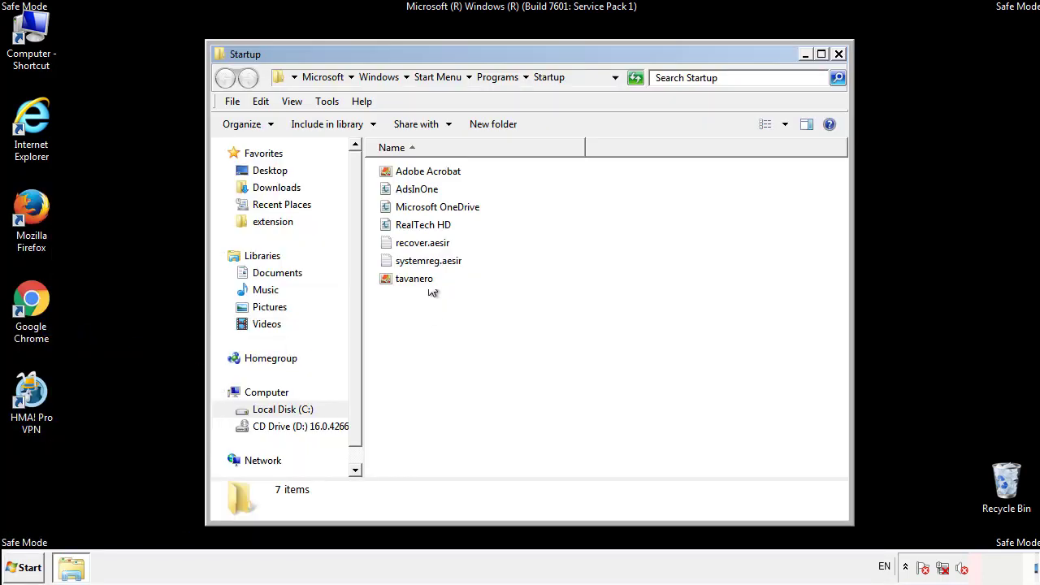
# Step: Delete AdsInOne, recover.aesir, systemreg.aesir and tavanero from Startup, then search for regedit
pyautogui.click(424, 189)
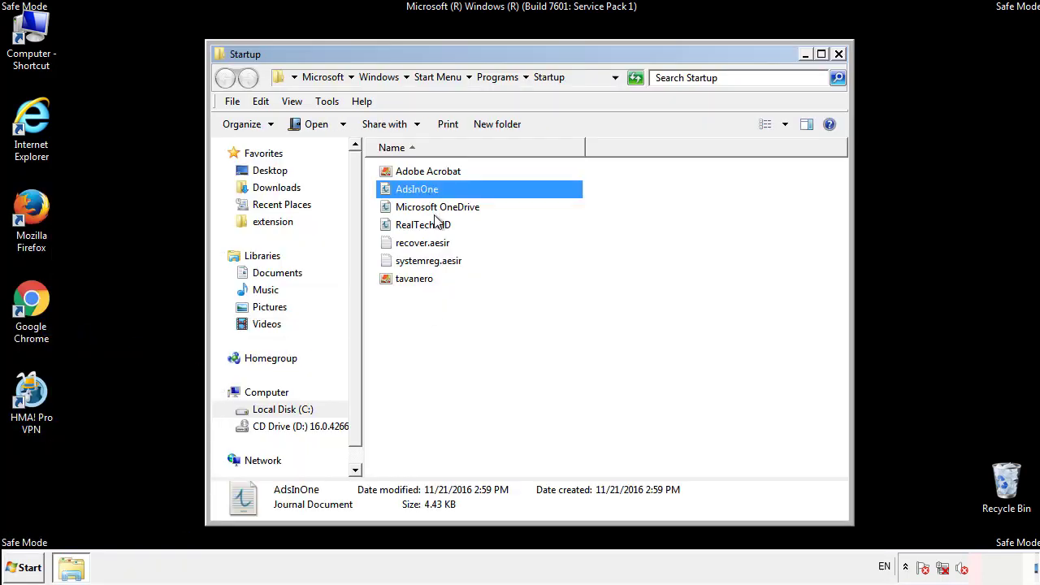
pyautogui.keyDown('ctrl'); pyautogui.click(424, 244); pyautogui.keyUp('ctrl')
pyautogui.keyDown('ctrl'); pyautogui.click(429, 261); pyautogui.keyUp('ctrl')
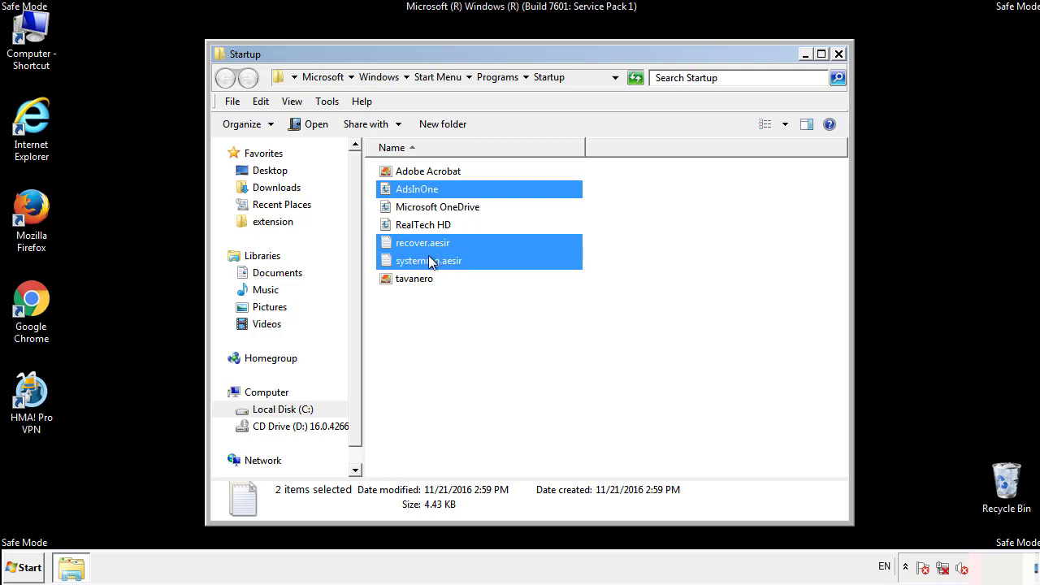
pyautogui.keyDown('ctrl'); pyautogui.click(416, 277); pyautogui.keyUp('ctrl')
pyautogui.rightClick(411, 279)
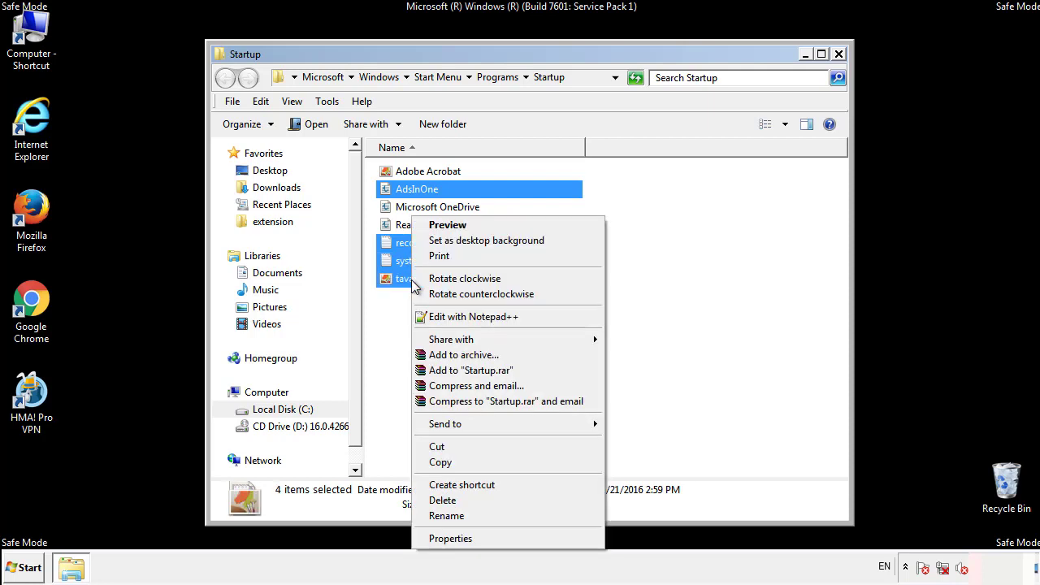
pyautogui.click(442, 500)
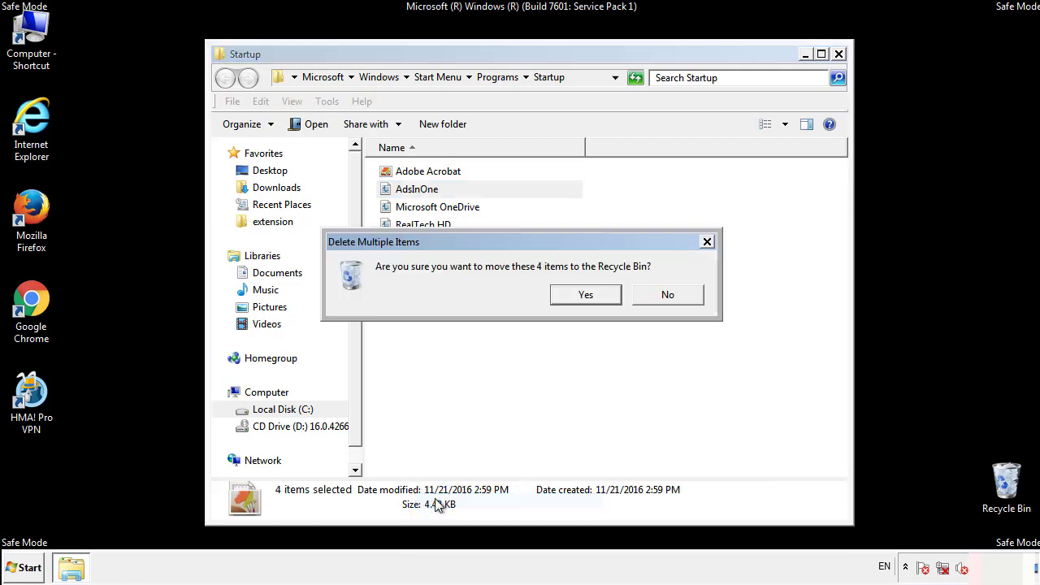
pyautogui.click(573, 296)
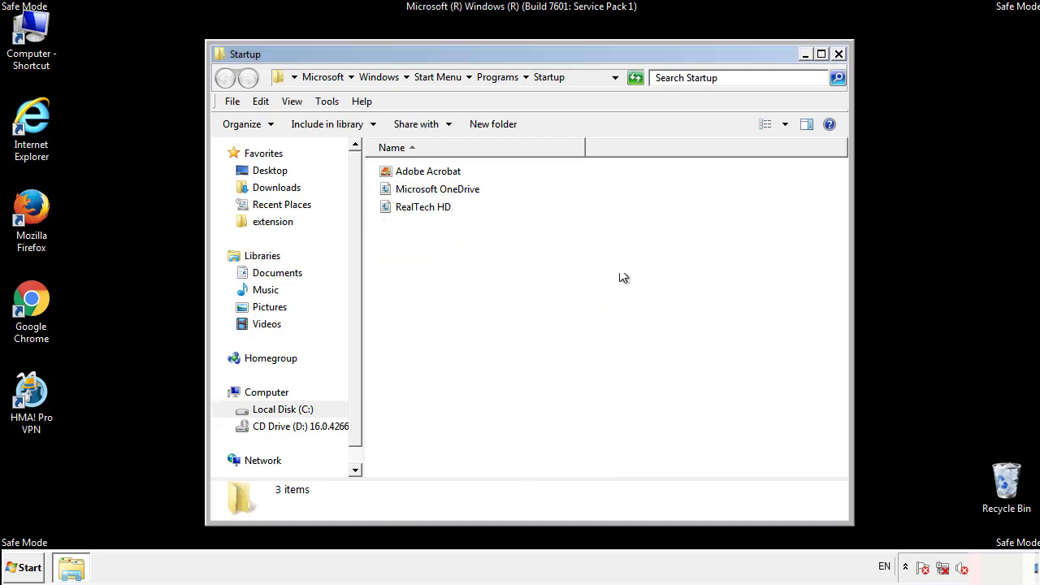
pyautogui.click(839, 56)
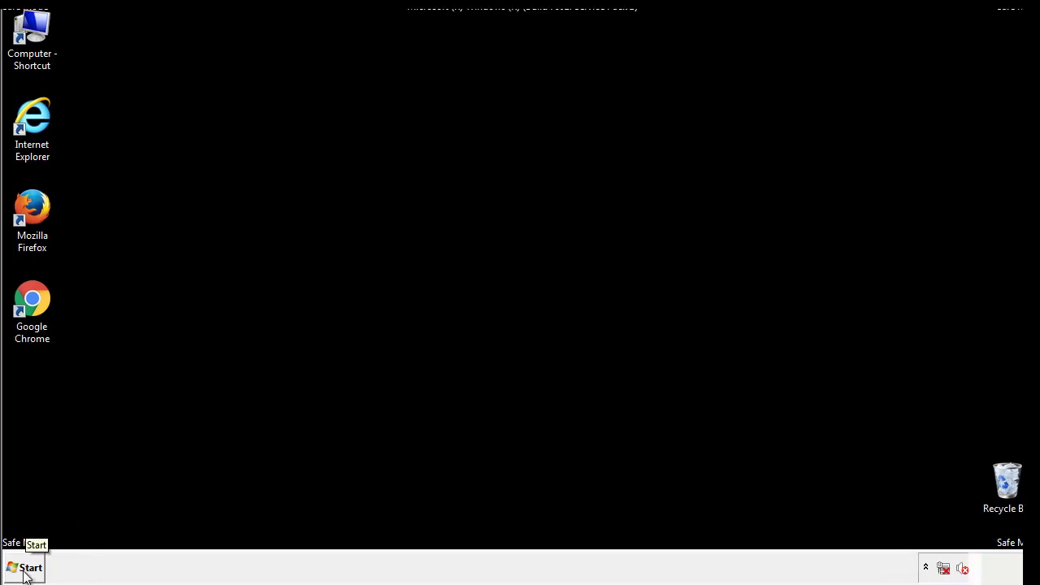
pyautogui.click(25, 569)
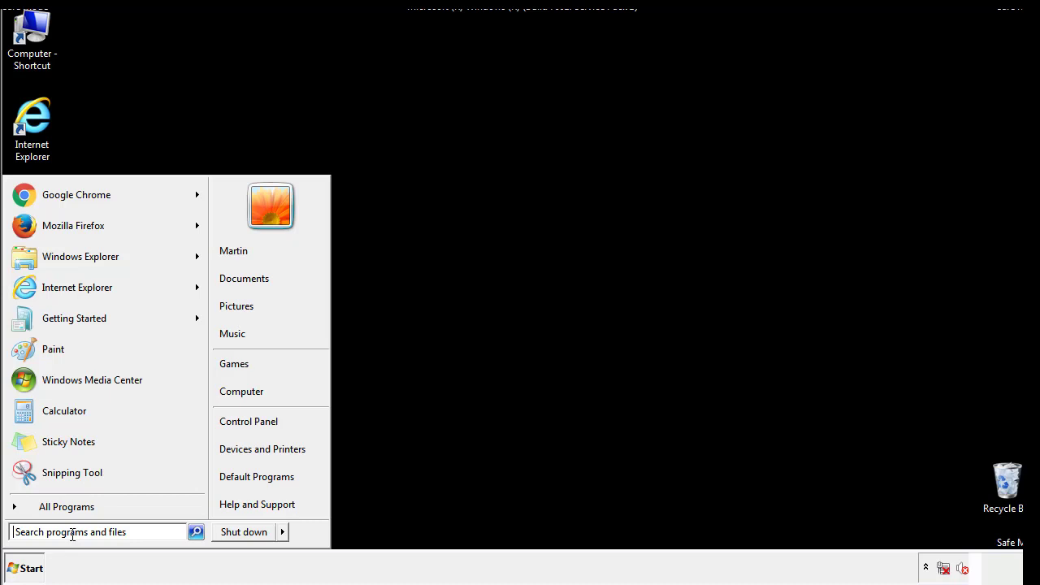
pyautogui.write('reged')
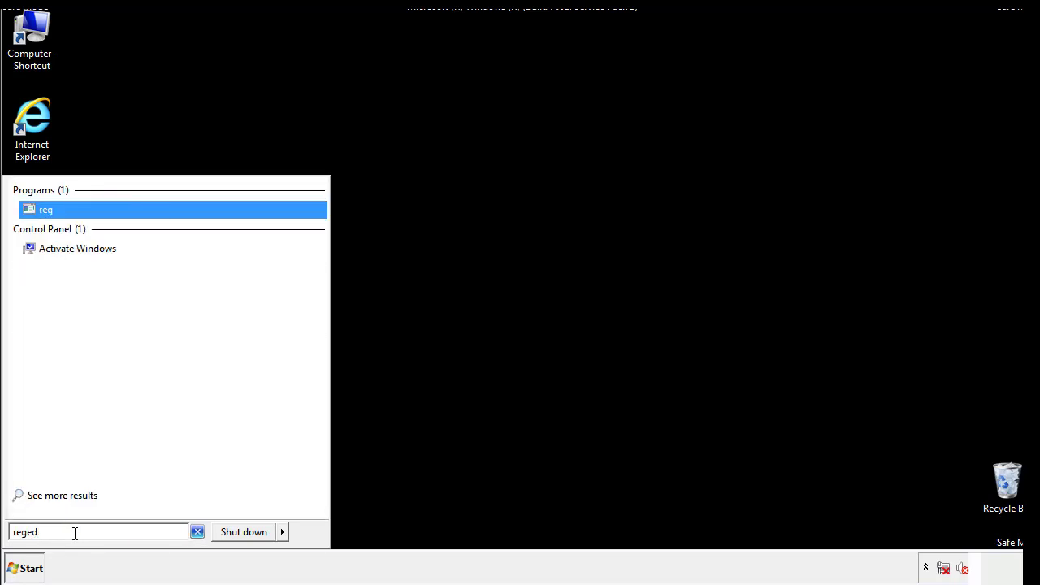
pyautogui.write('it')
# Step: Launch Registry Editor and expand HKEY_LOCAL_MACHINE\SOFTWARE\Microsoft\Windows\CurrentVersion
pyautogui.press('Return')
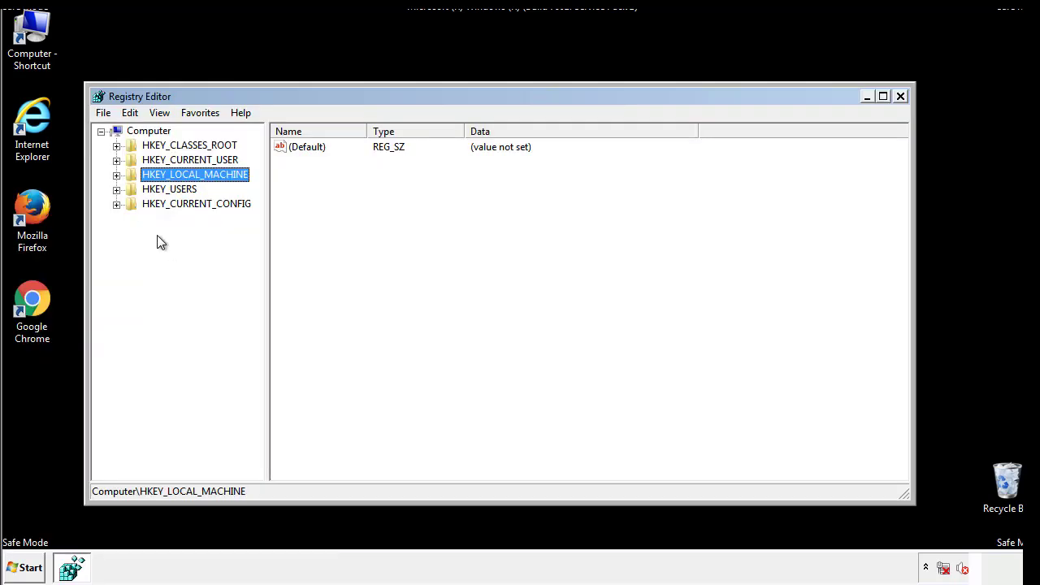
pyautogui.click(116, 175)
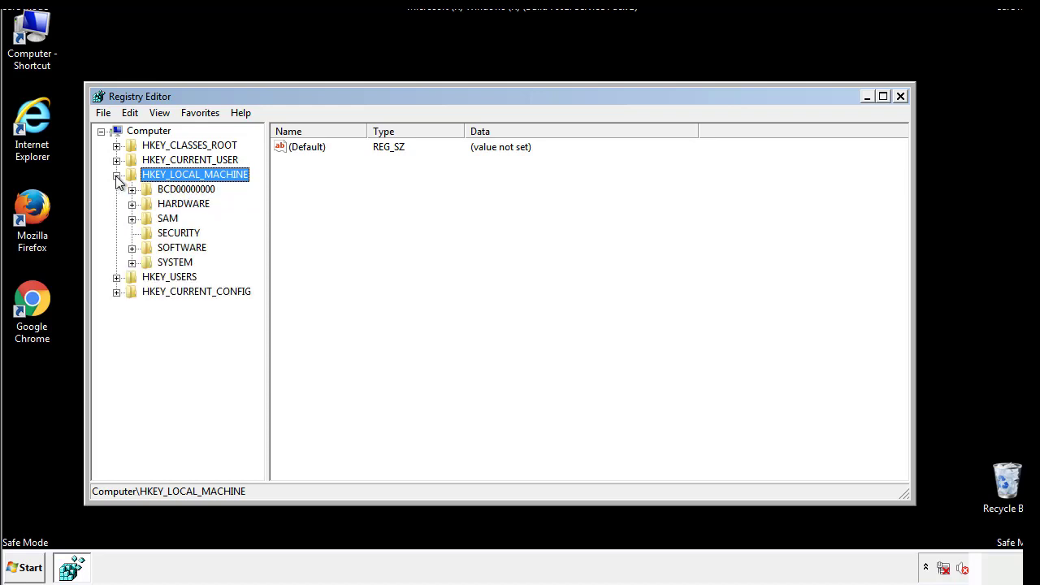
pyautogui.click(131, 248)
pyautogui.scroll(-1, 255, 240)
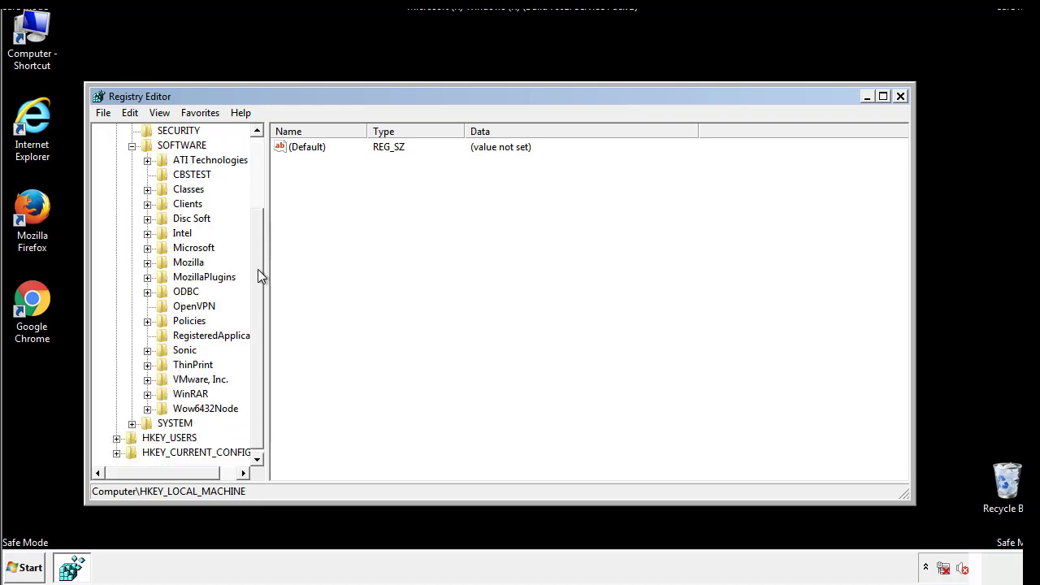
pyautogui.click(147, 248)
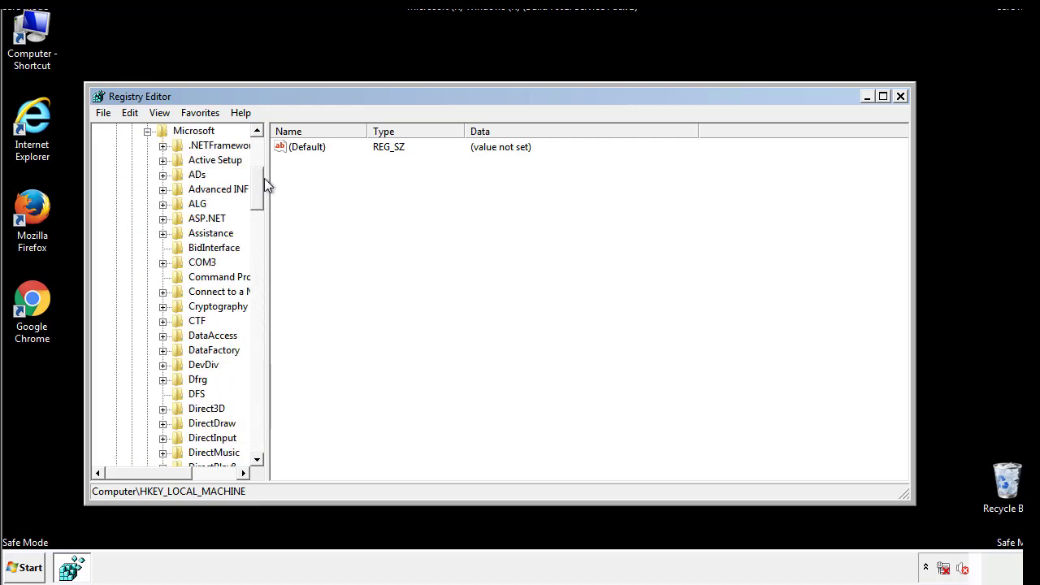
pyautogui.moveTo(256, 199); pyautogui.dragTo(257, 420)
pyautogui.click(163, 248)
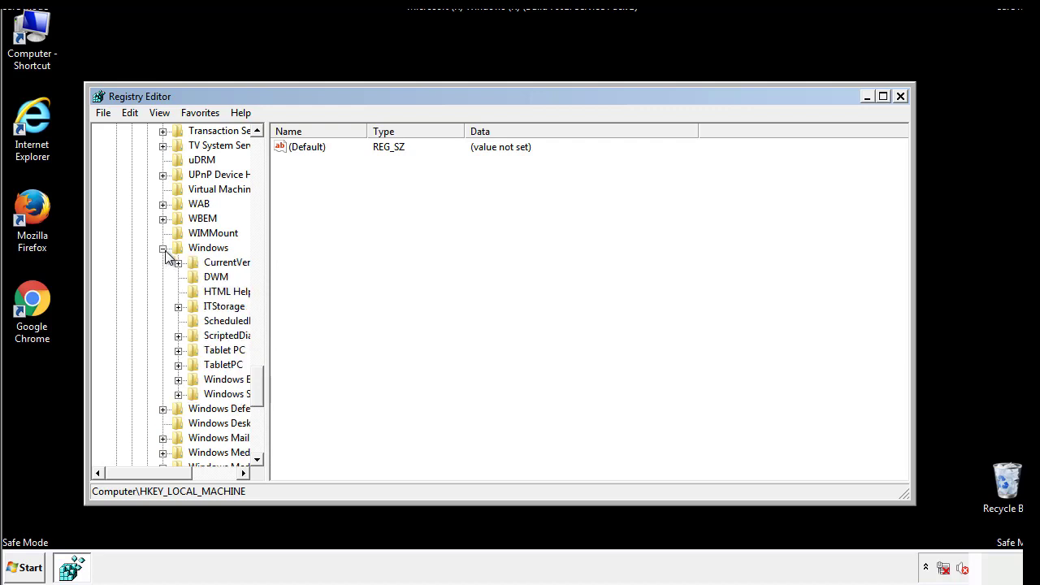
pyautogui.moveTo(143, 475); pyautogui.dragTo(166, 477)
pyautogui.click(133, 262)
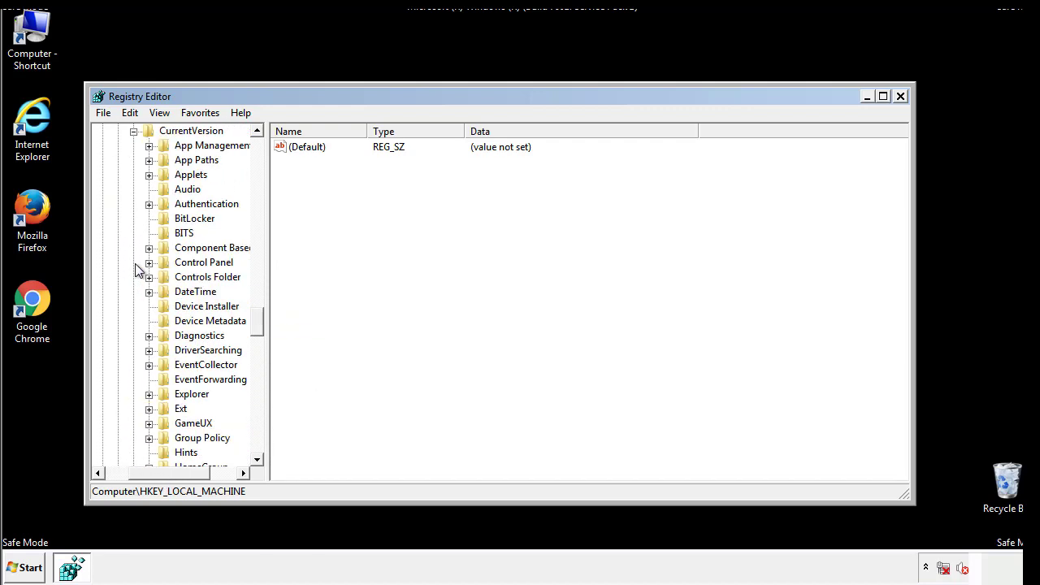
pyautogui.moveTo(264, 321); pyautogui.dragTo(258, 376)
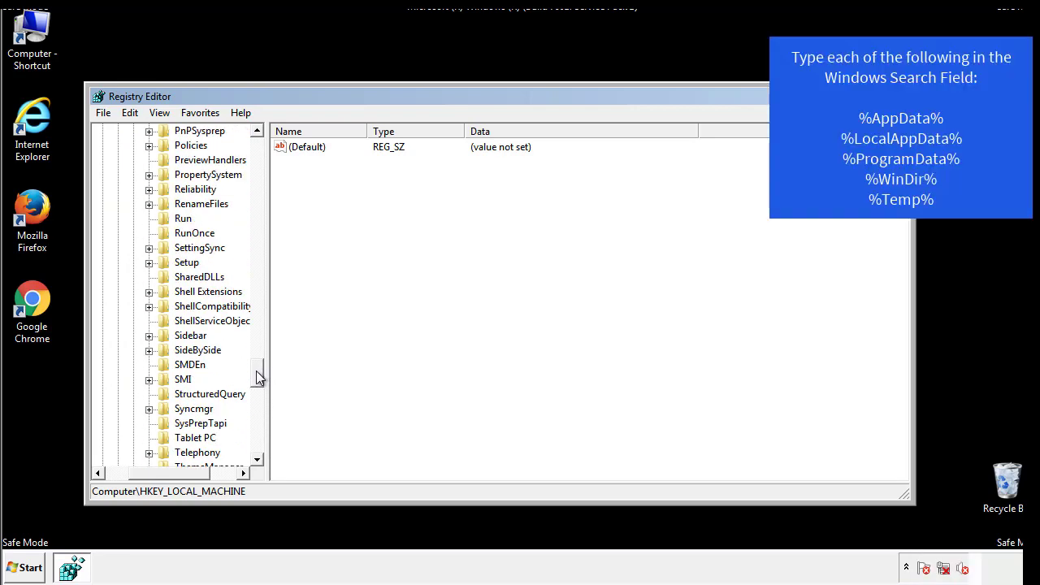
# Step: Delete the tappi.loc value from the CurrentVersion\Run key
pyautogui.click(172, 221)
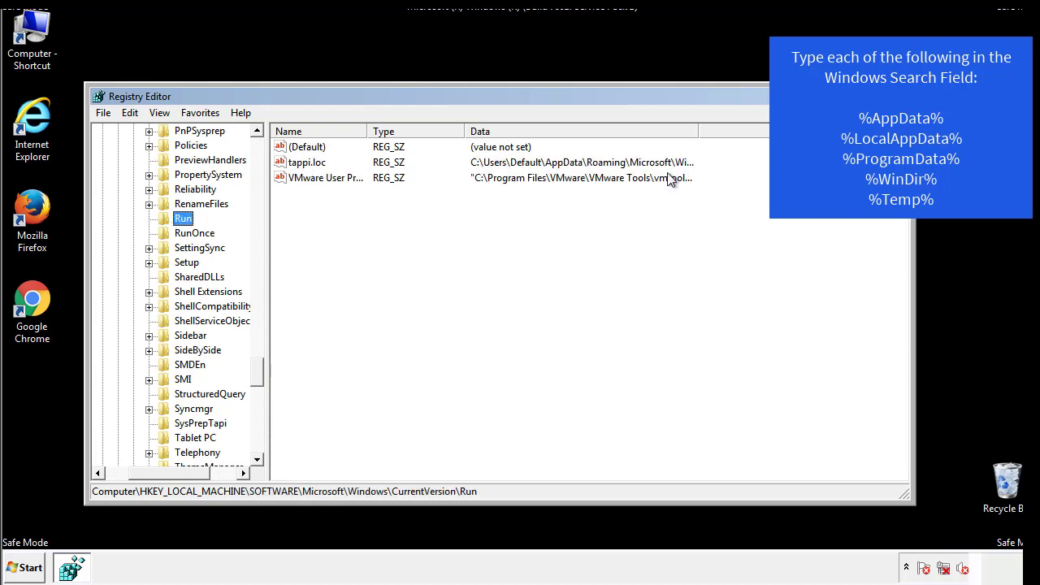
pyautogui.rightClick(309, 165)
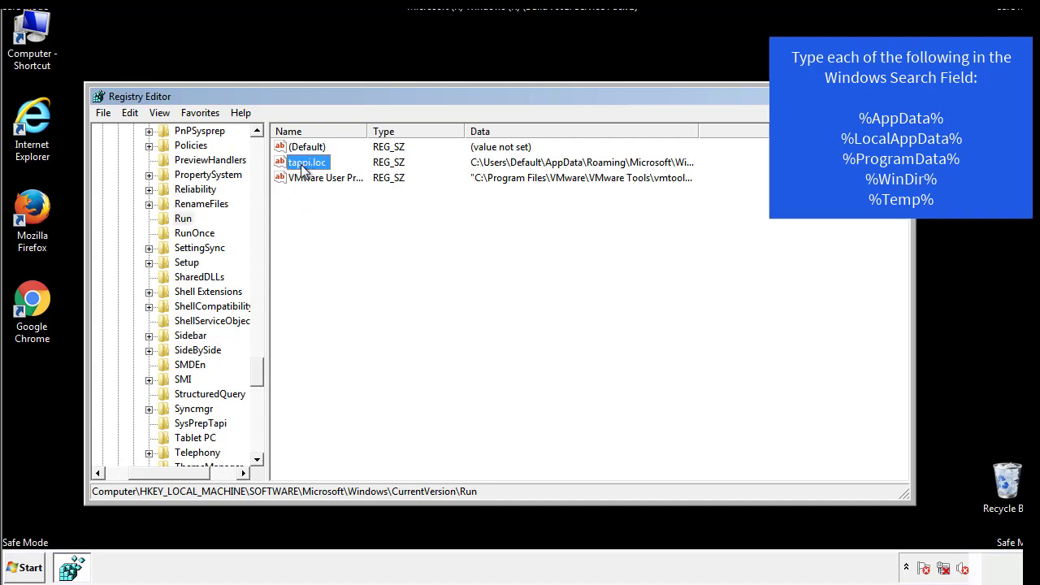
pyautogui.click(324, 212)
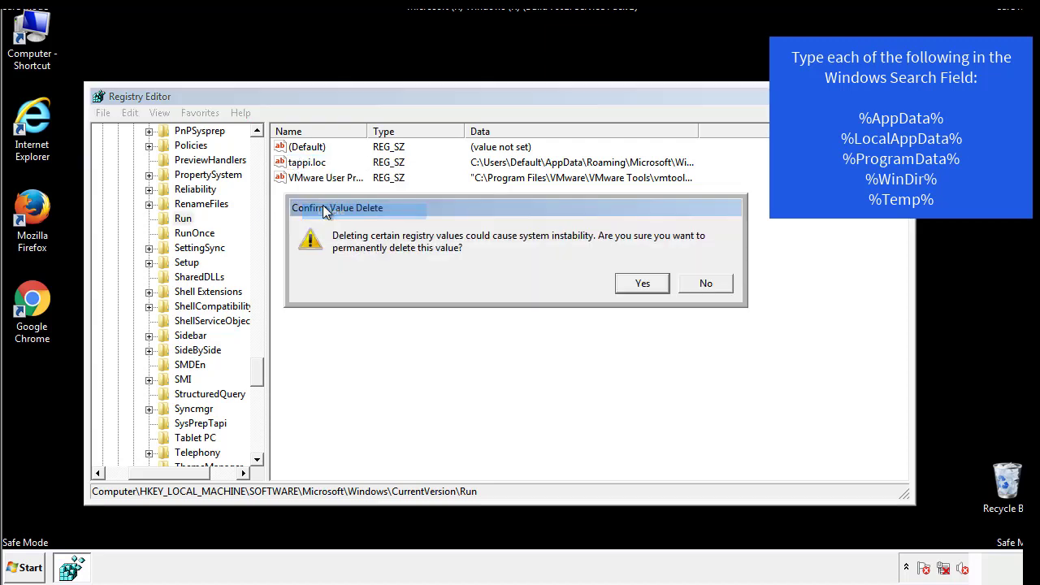
pyautogui.click(632, 285)
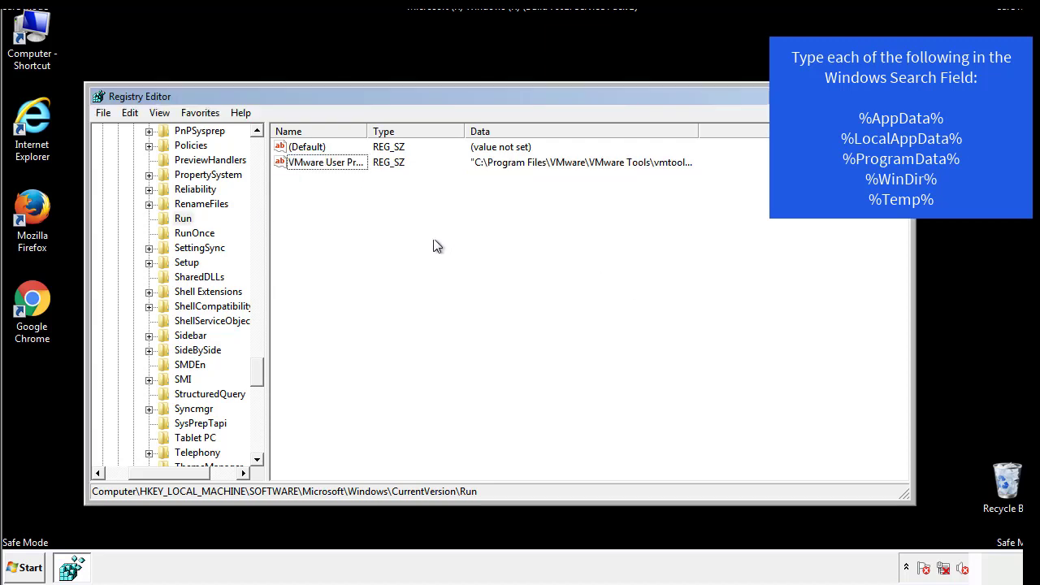
pyautogui.moveTo(258, 367); pyautogui.dragTo(260, 441)
pyautogui.moveTo(172, 473); pyautogui.dragTo(126, 483)
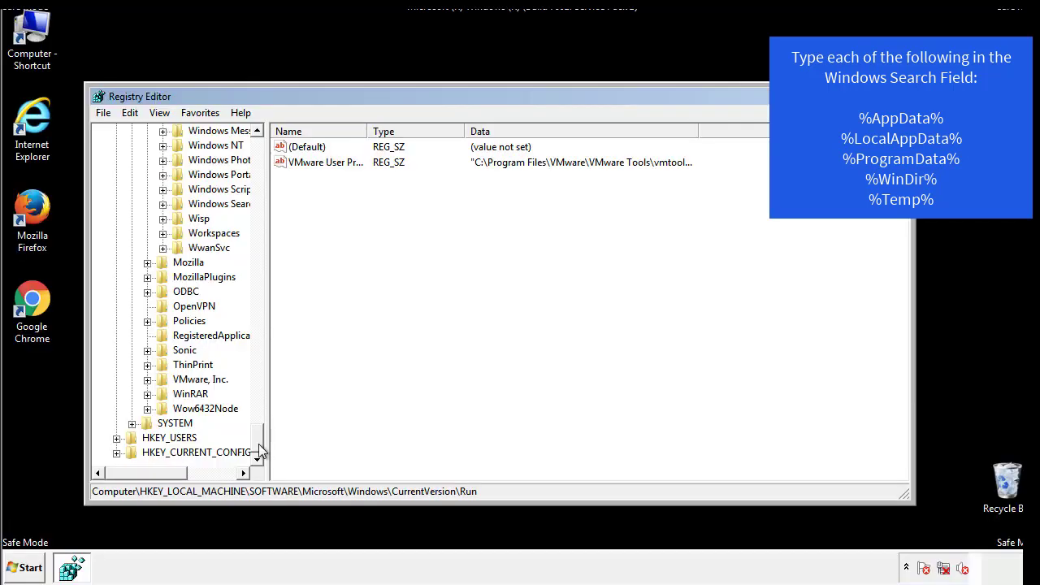
pyautogui.moveTo(261, 446); pyautogui.dragTo(266, 159)
pyautogui.click(116, 175)
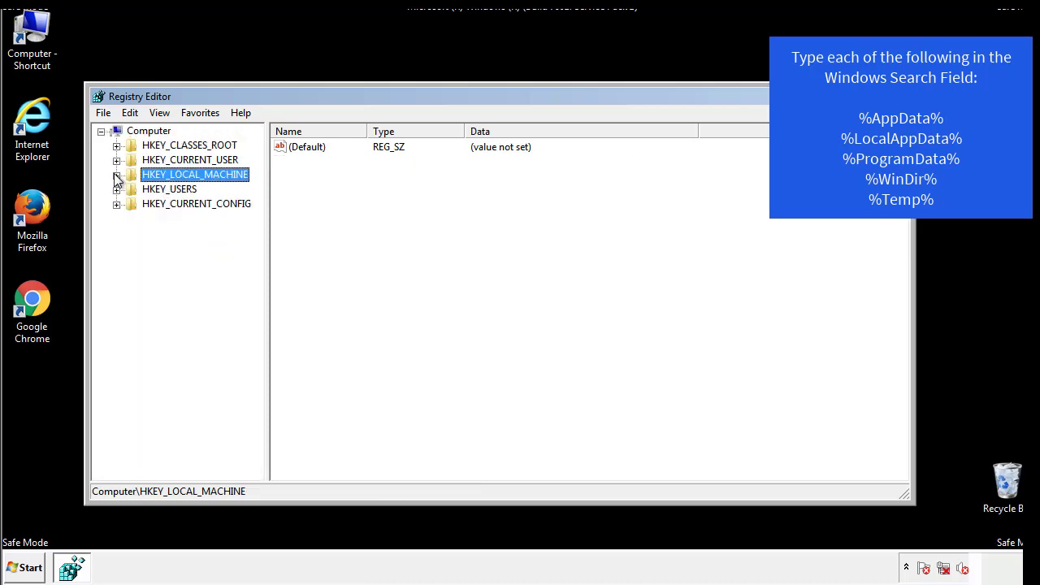
pyautogui.click(116, 160)
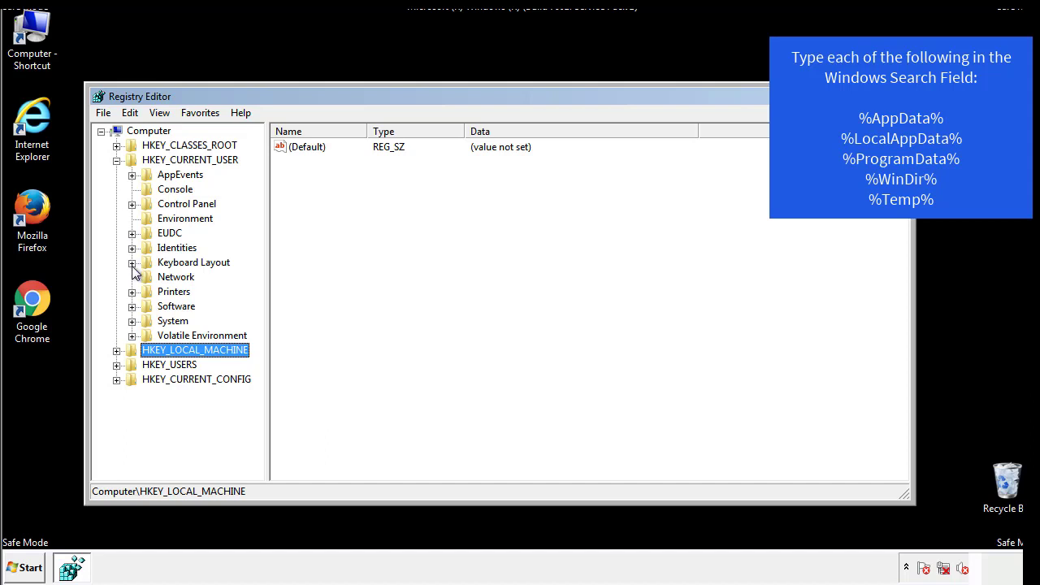
pyautogui.click(132, 307)
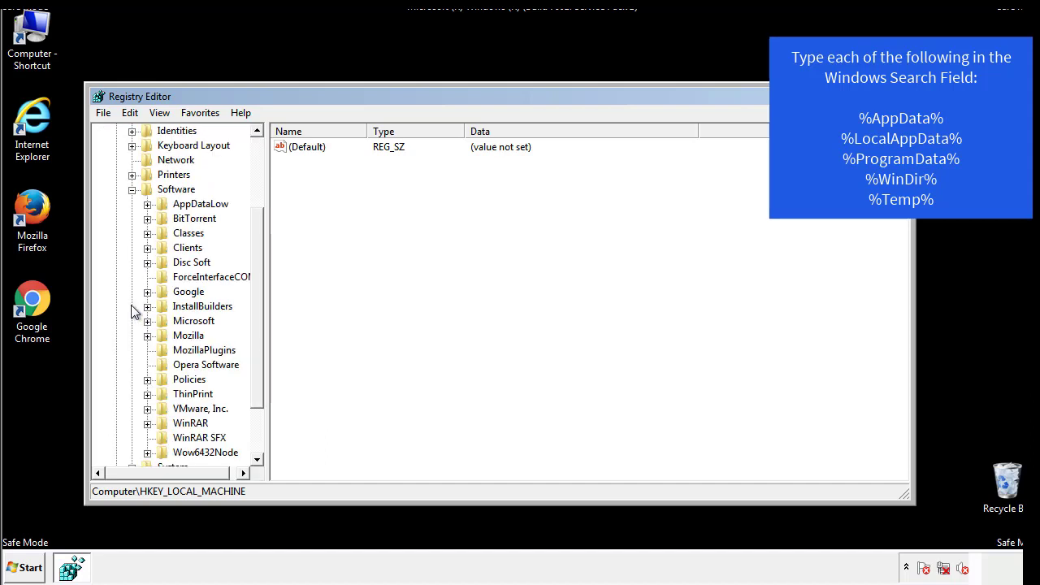
pyautogui.moveTo(255, 297); pyautogui.dragTo(255, 310)
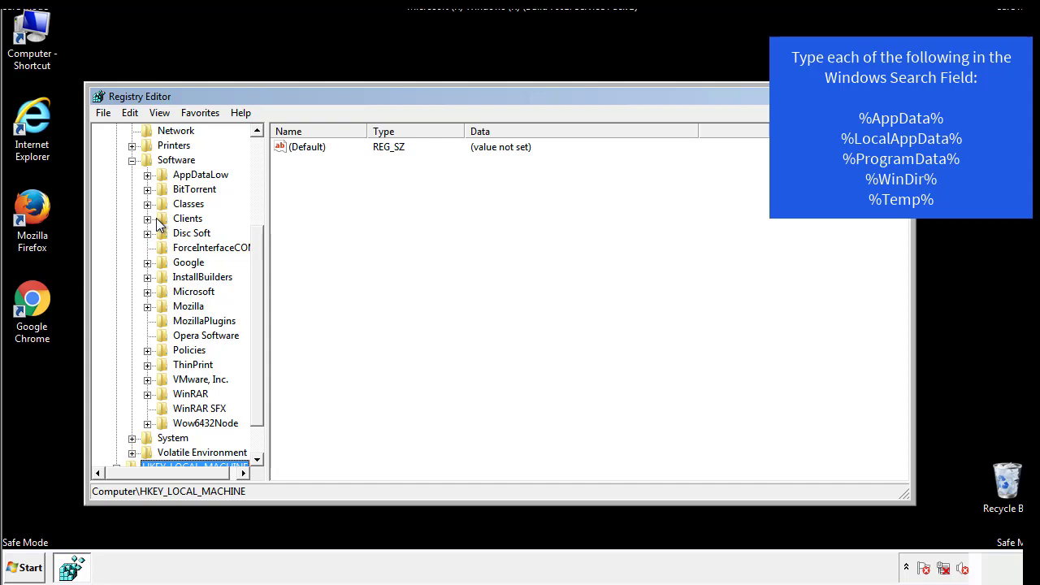
pyautogui.click(147, 291)
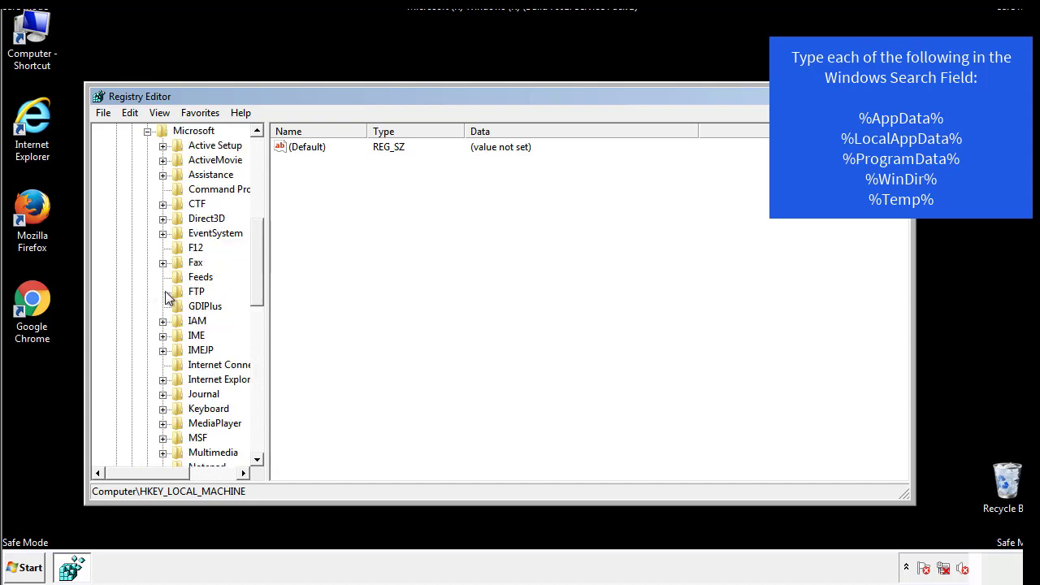
pyautogui.moveTo(255, 237); pyautogui.dragTo(256, 339)
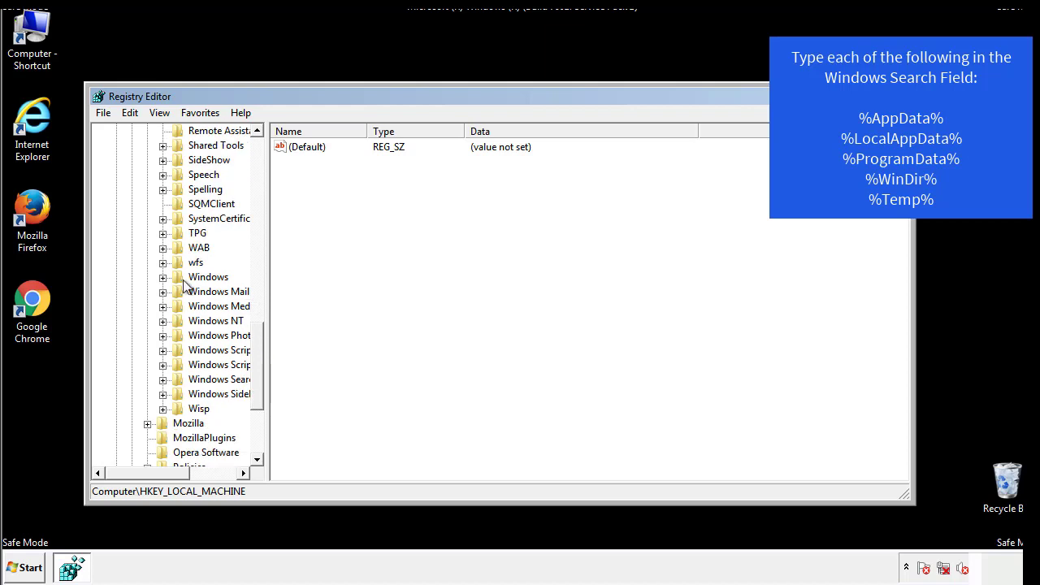
pyautogui.click(163, 277)
pyautogui.click(178, 292)
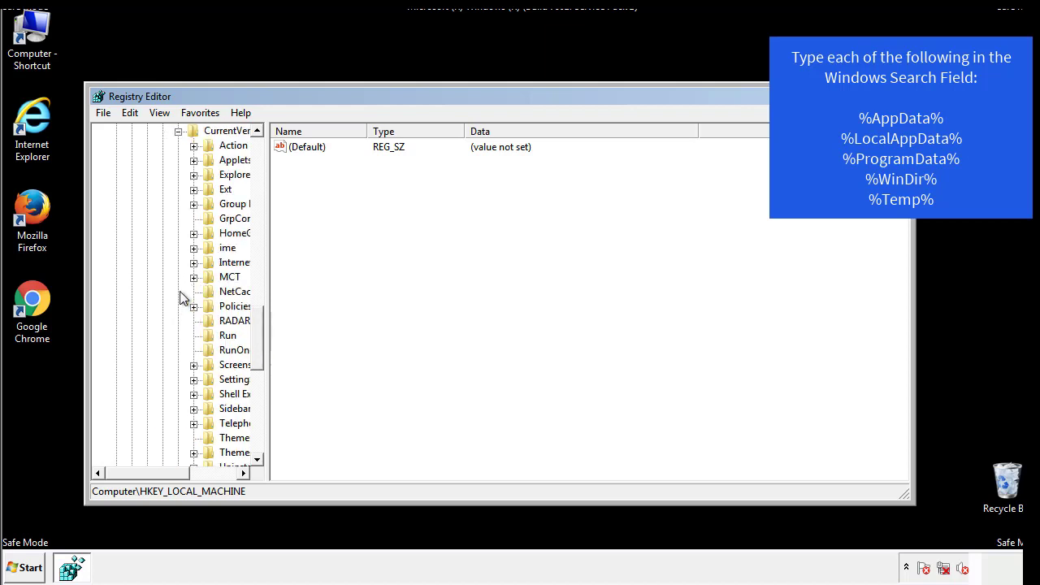
pyautogui.moveTo(158, 474); pyautogui.dragTo(183, 474)
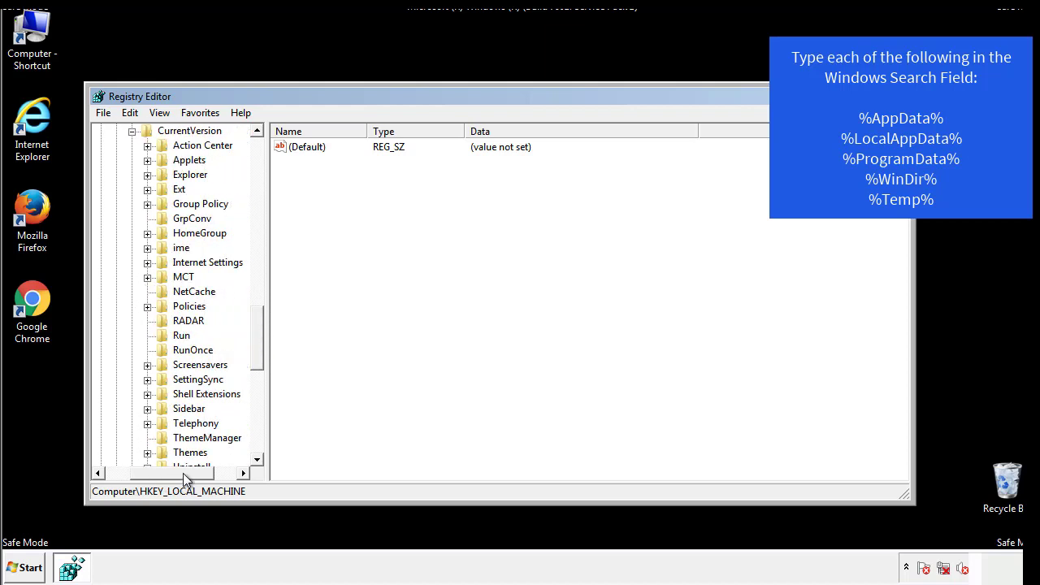
pyautogui.click(180, 337)
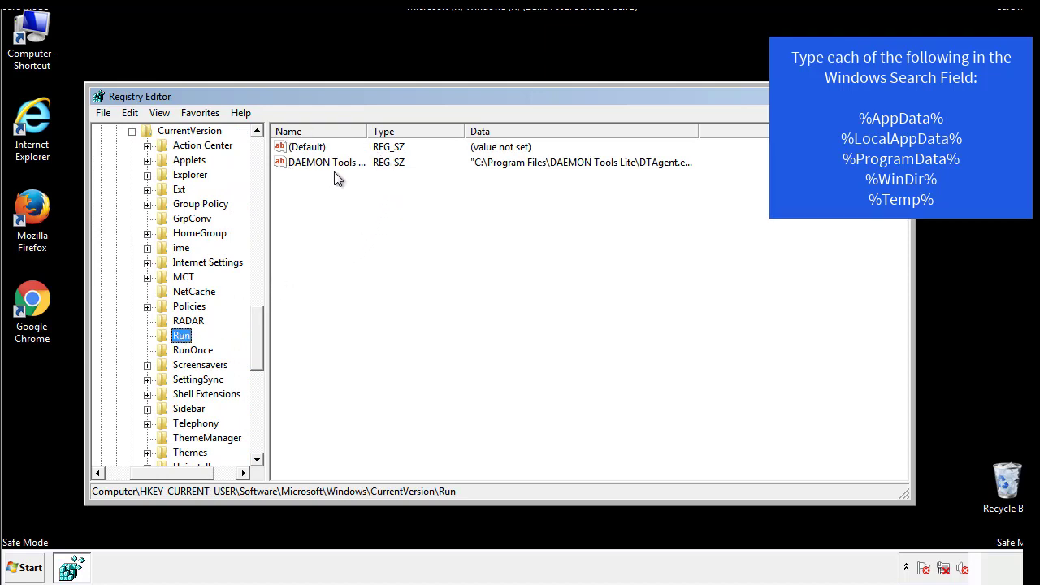
pyautogui.click(443, 186)
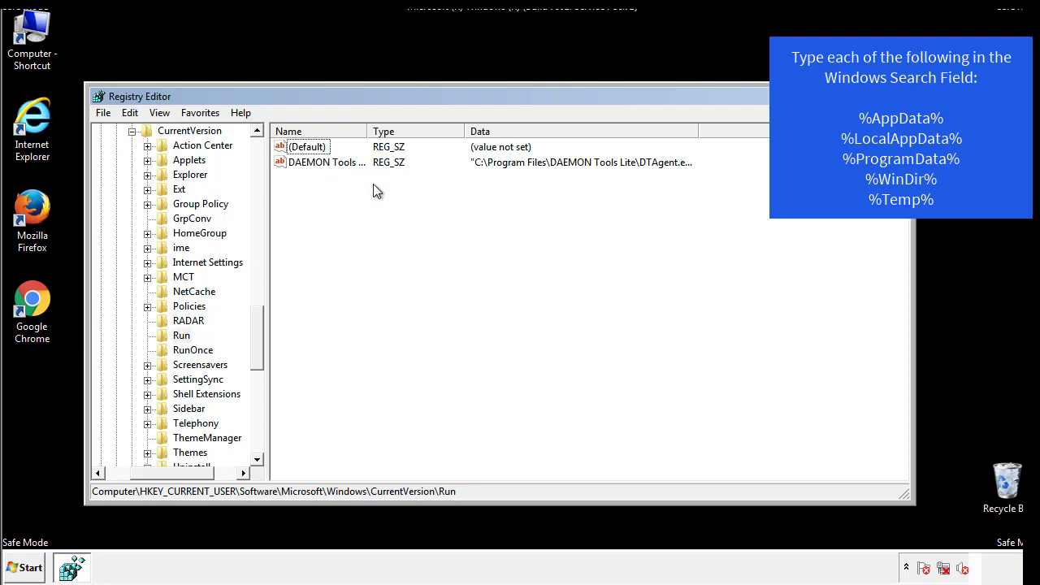
pyautogui.moveTo(172, 470); pyautogui.dragTo(150, 477)
pyautogui.moveTo(264, 352); pyautogui.dragTo(257, 339)
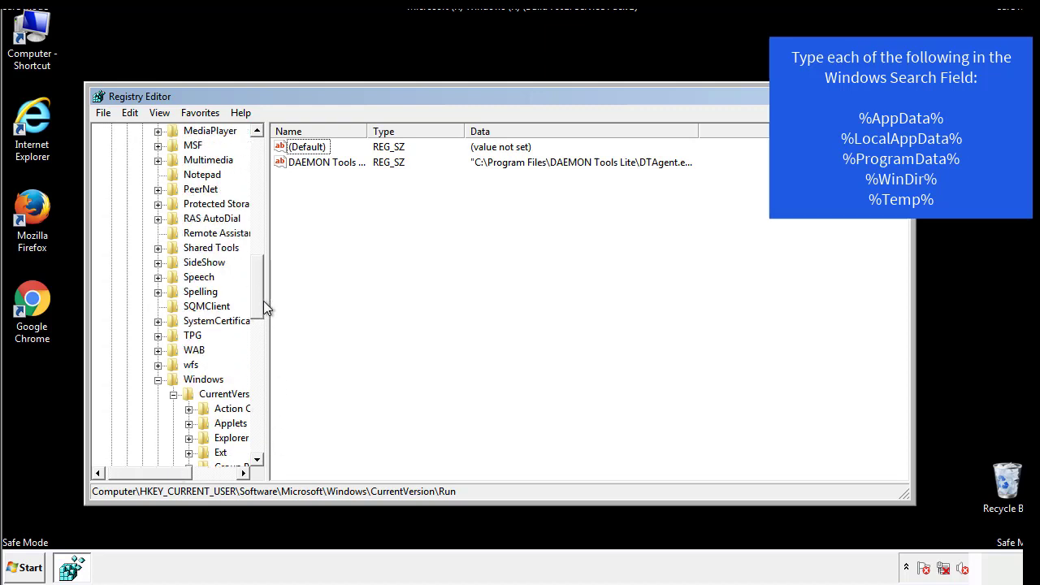
pyautogui.click(158, 379)
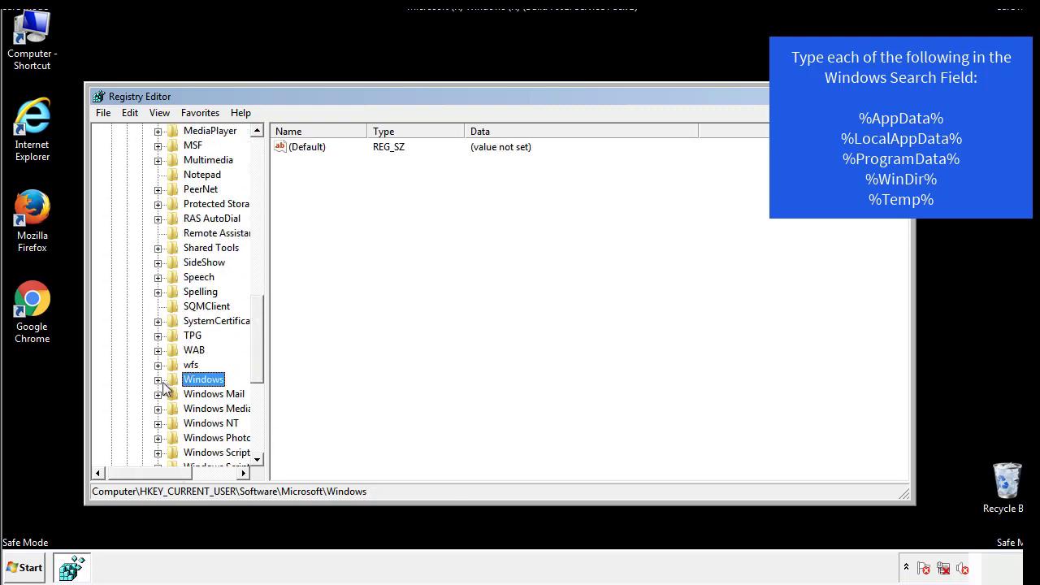
# Step: Search the registry for %temp% with Edit > Find
pyautogui.moveTo(261, 363); pyautogui.dragTo(262, 200)
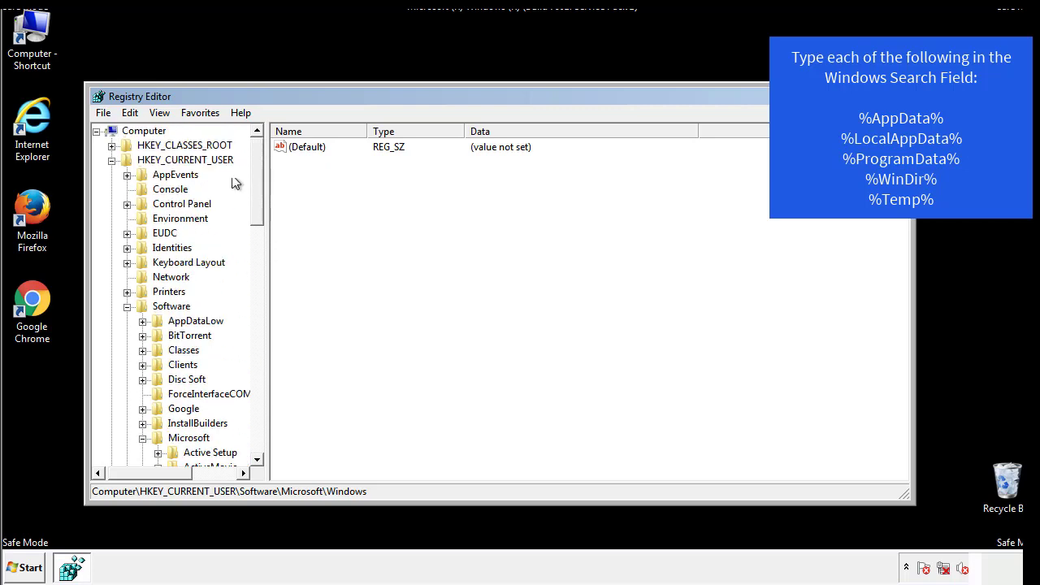
pyautogui.click(132, 113)
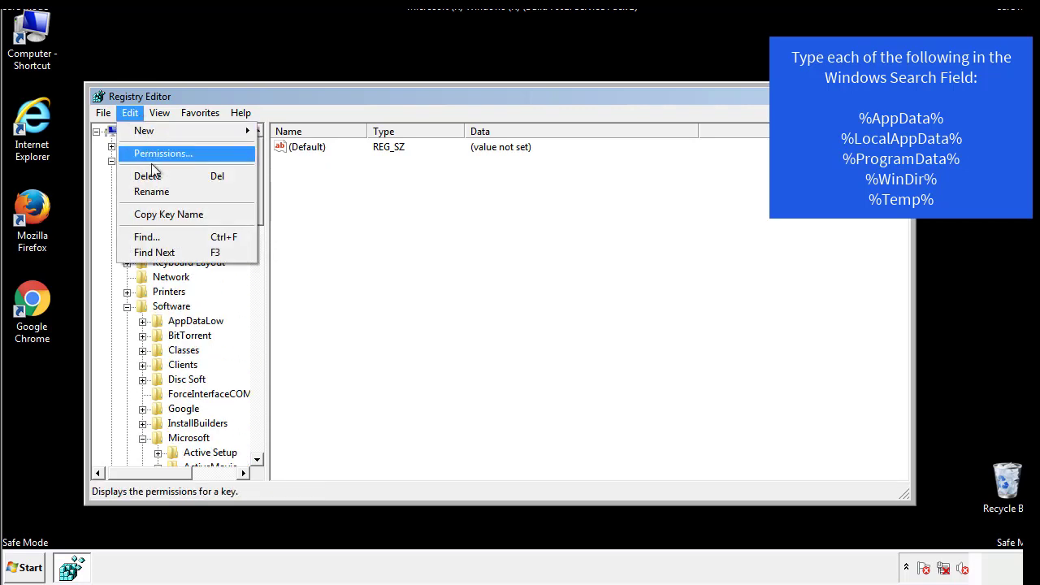
pyautogui.click(144, 236)
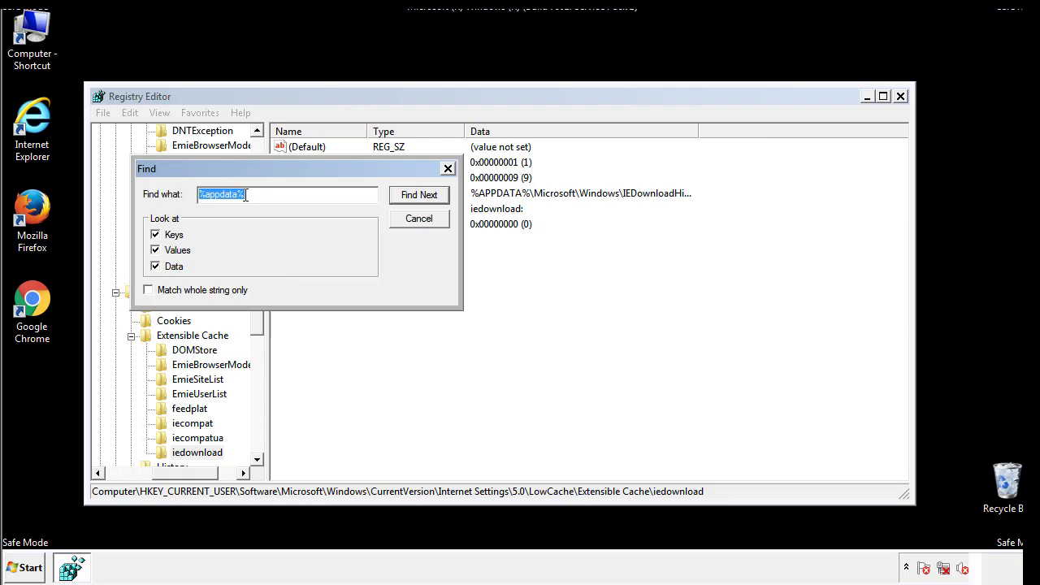
pyautogui.write('%temp%')
pyautogui.press('Return')
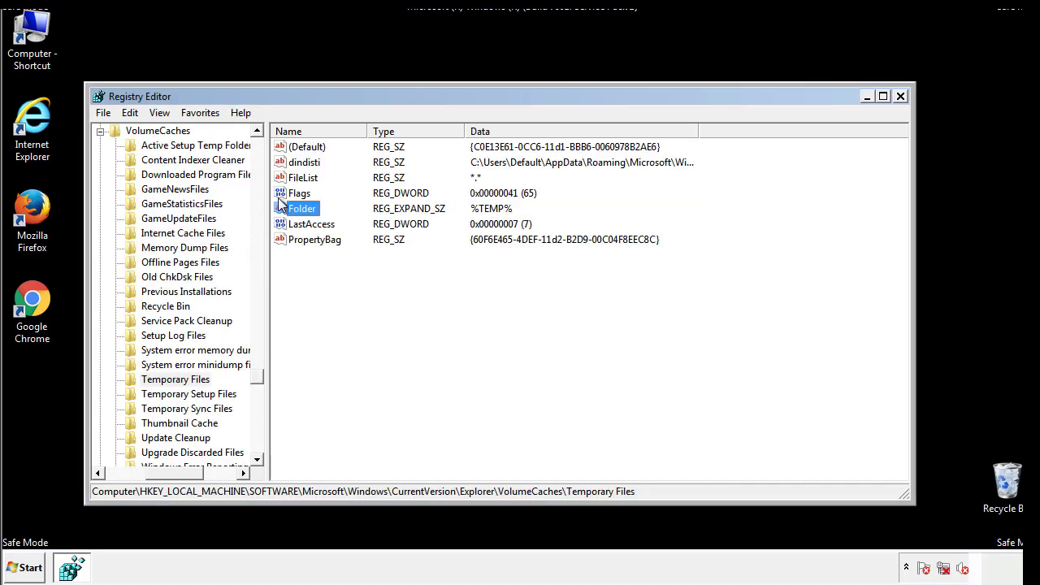
# Step: Select and delete every value in the Temporary Files key, including dindisti
pyautogui.click(424, 285)
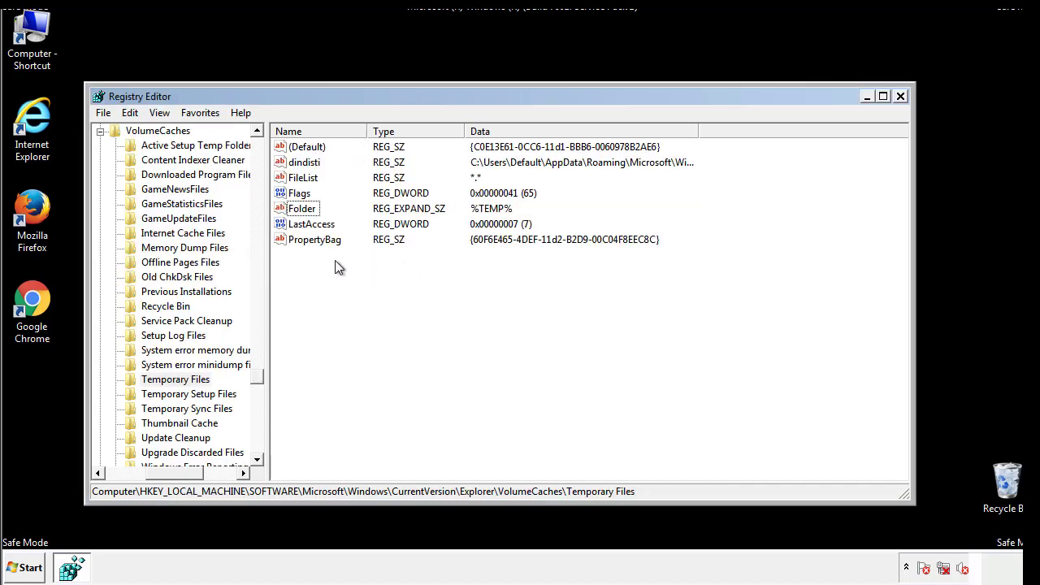
pyautogui.moveTo(335, 261); pyautogui.dragTo(294, 148)
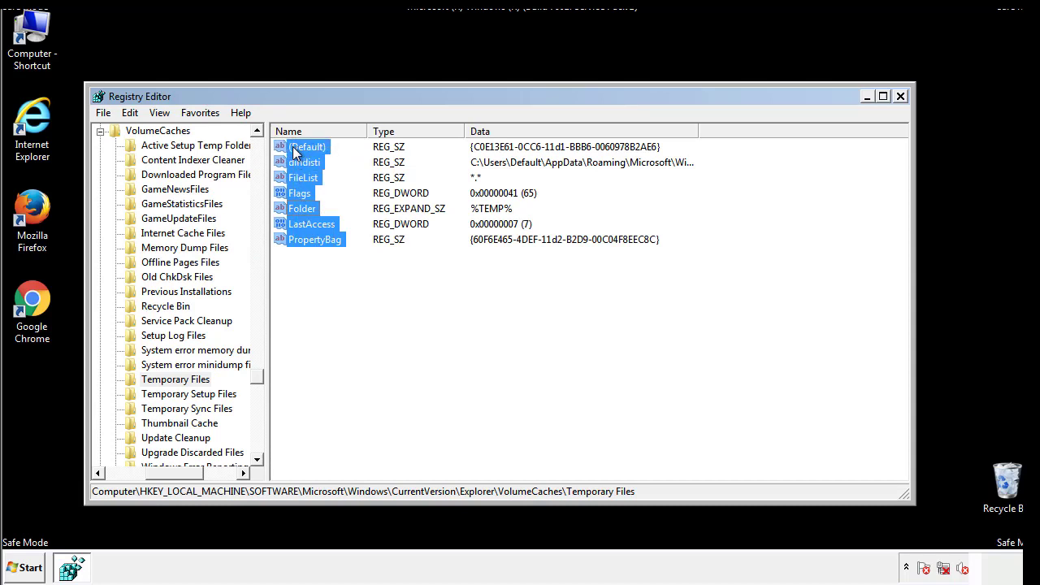
pyautogui.rightClick(294, 152)
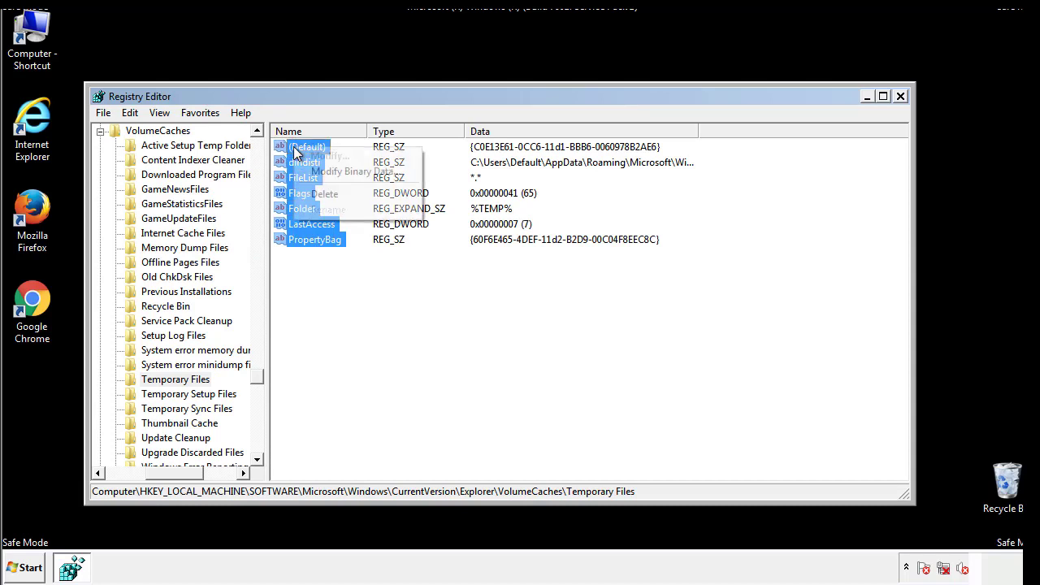
pyautogui.click(320, 194)
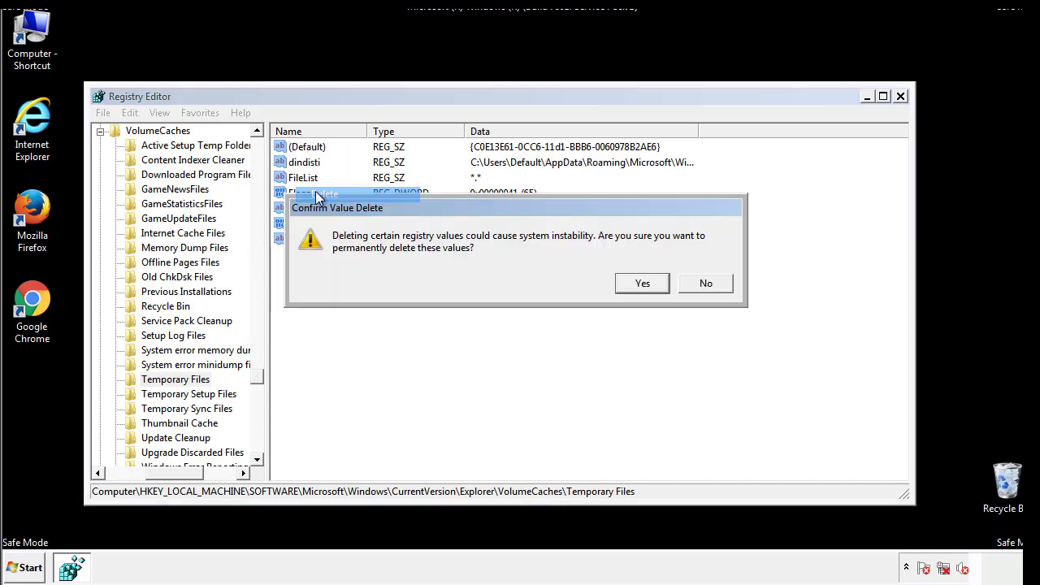
pyautogui.click(643, 284)
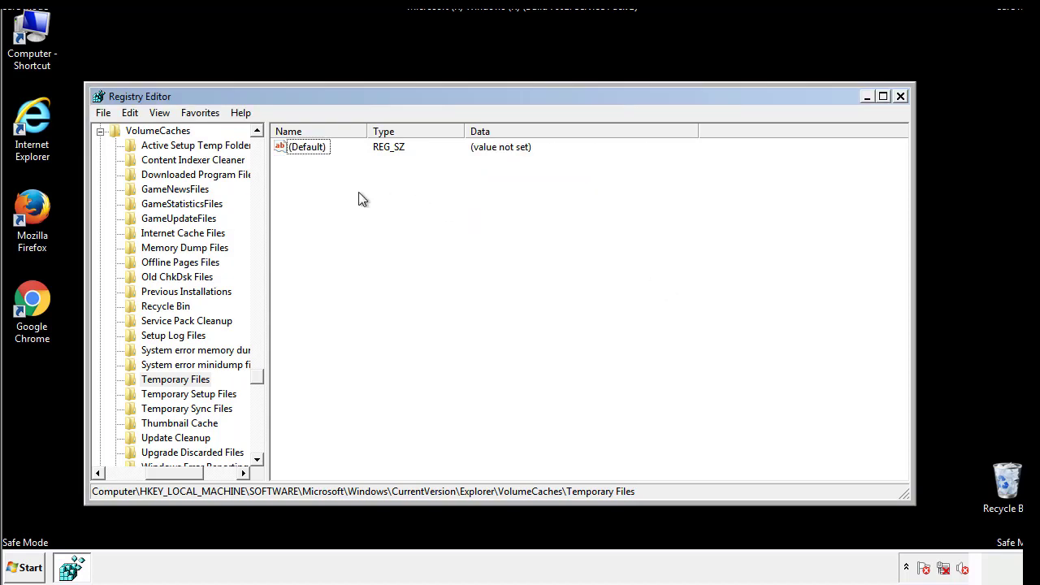
# Step: Close Registry Editor and launch msconfig from Start search
pyautogui.click(901, 97)
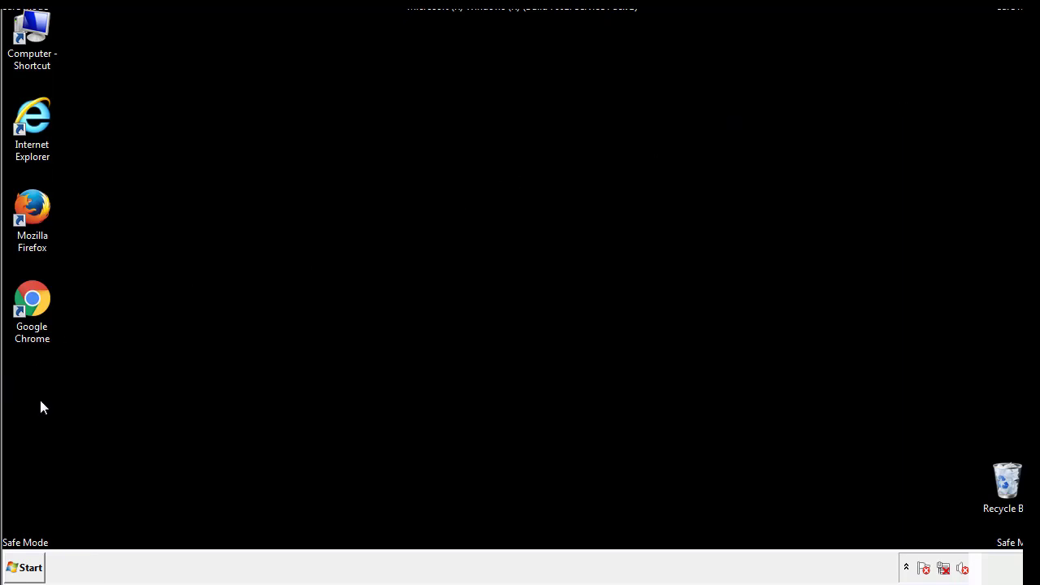
pyautogui.click(19, 571)
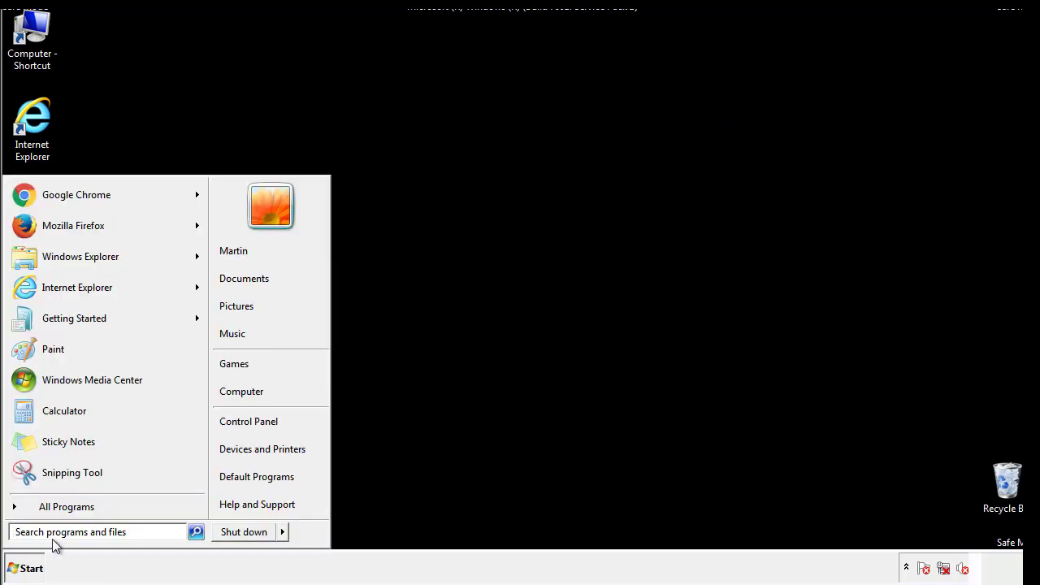
pyautogui.write('mscon')
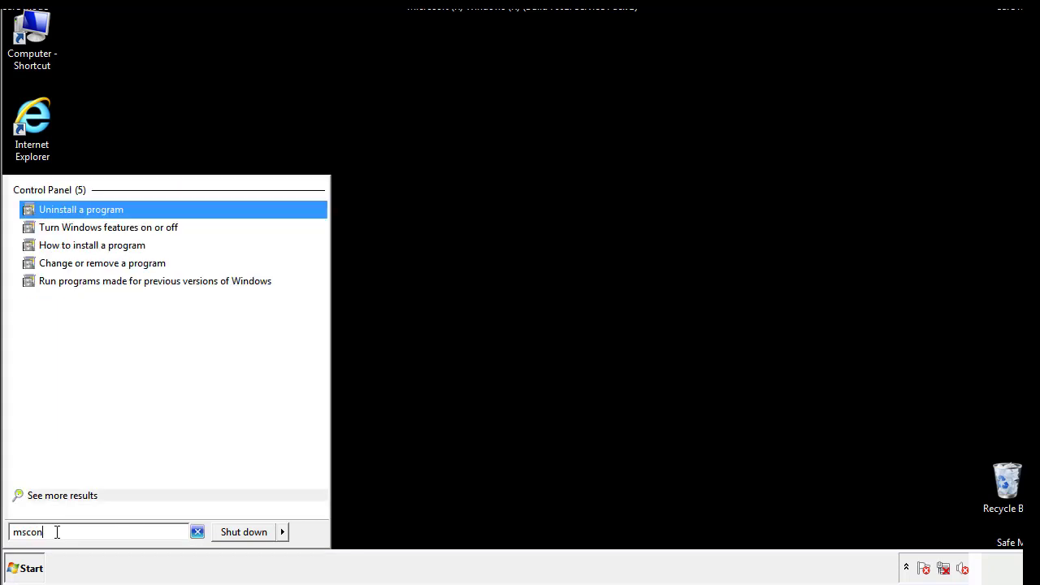
pyautogui.write('fig')
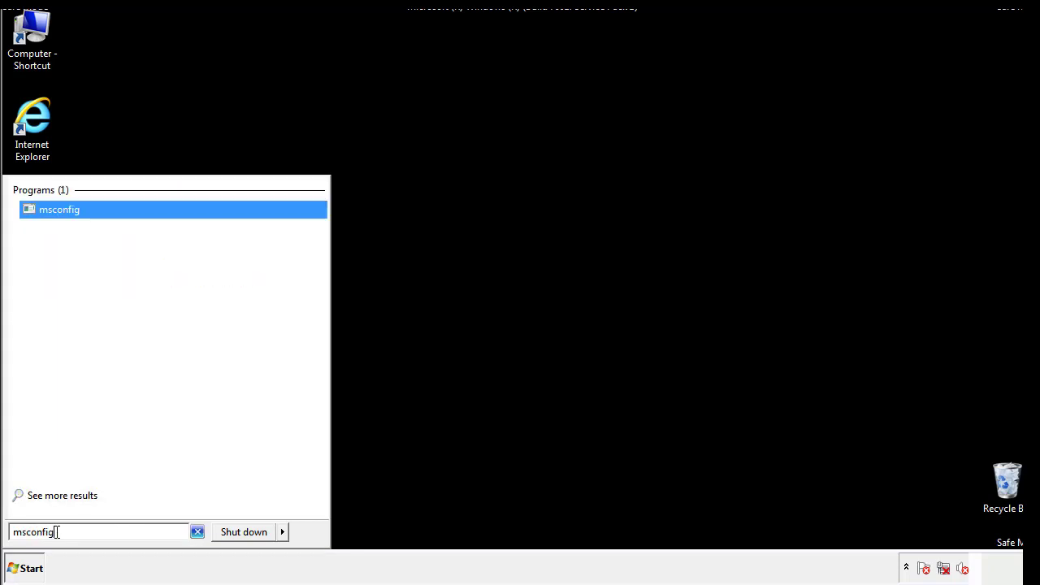
pyautogui.press('Return')
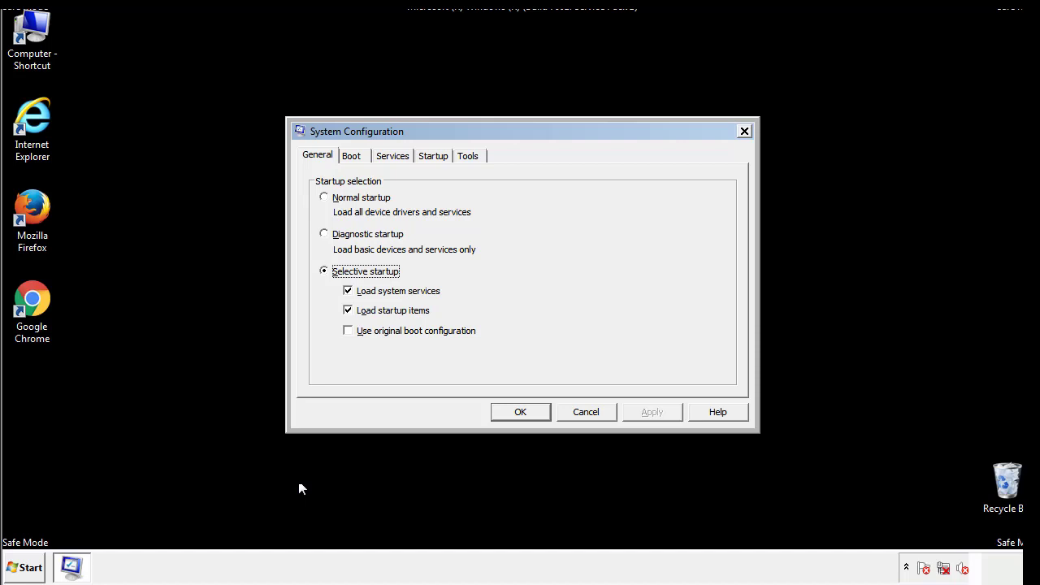
# Step: Uncheck Safe boot on the Boot tab, apply it, and restart Windows
pyautogui.click(351, 155)
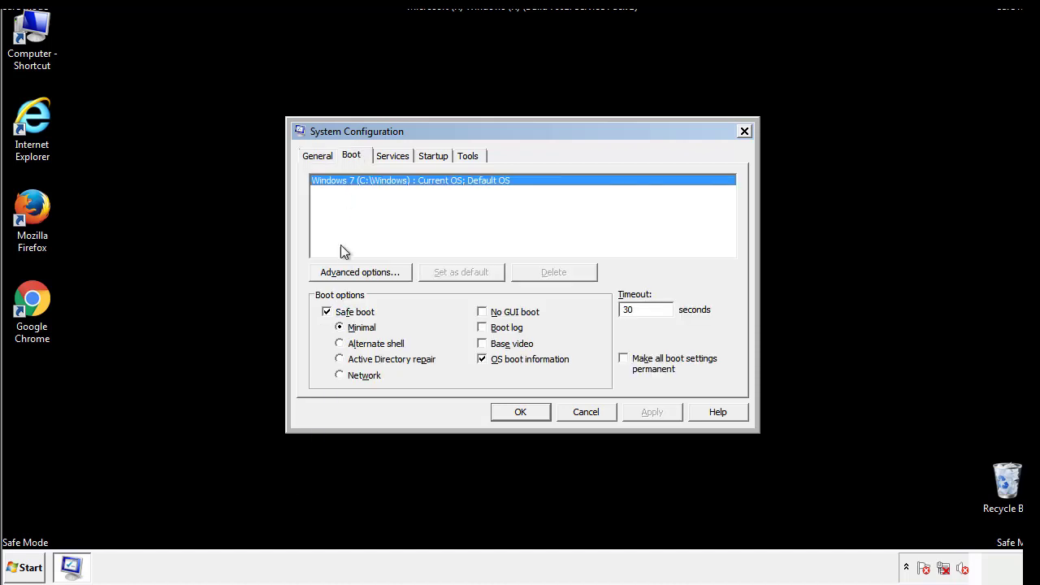
pyautogui.click(329, 314)
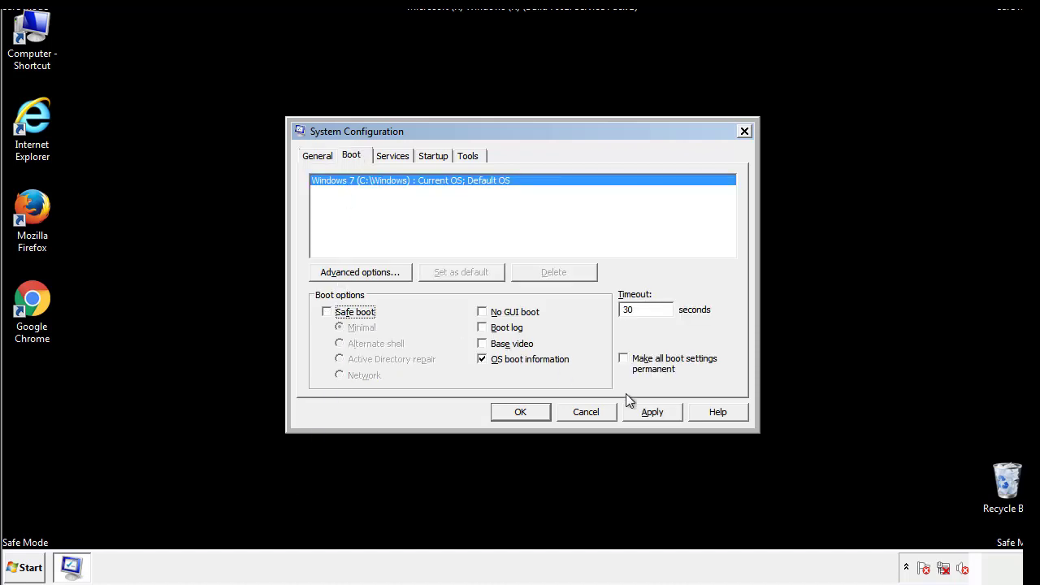
pyautogui.click(654, 411)
pyautogui.click(517, 413)
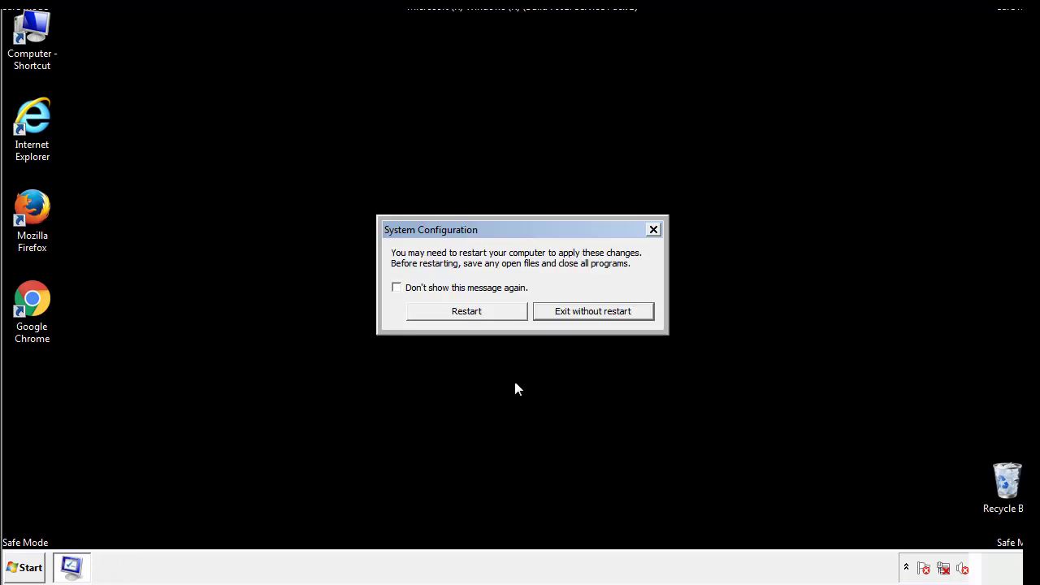
pyautogui.click(480, 316)
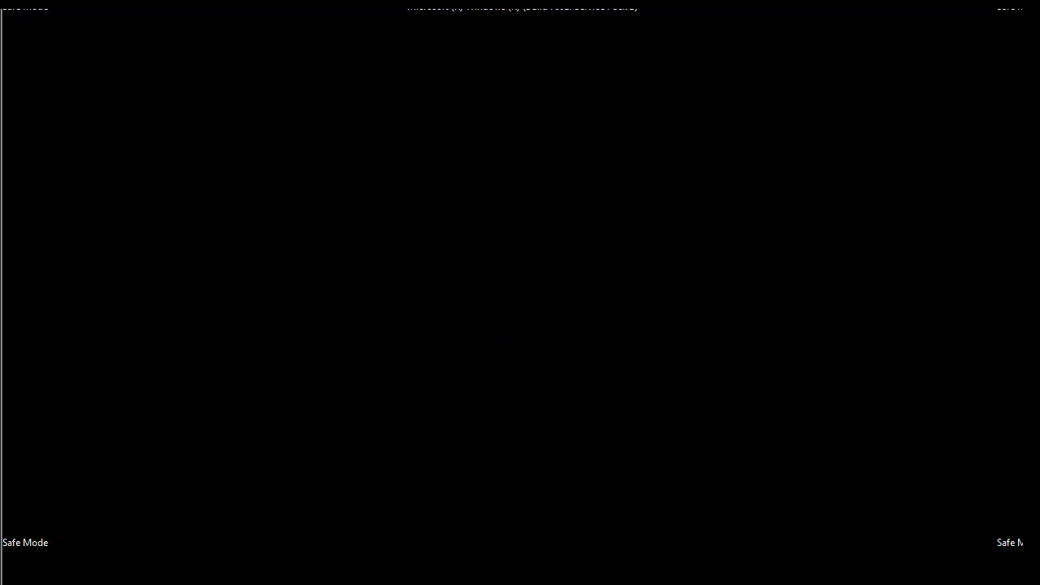